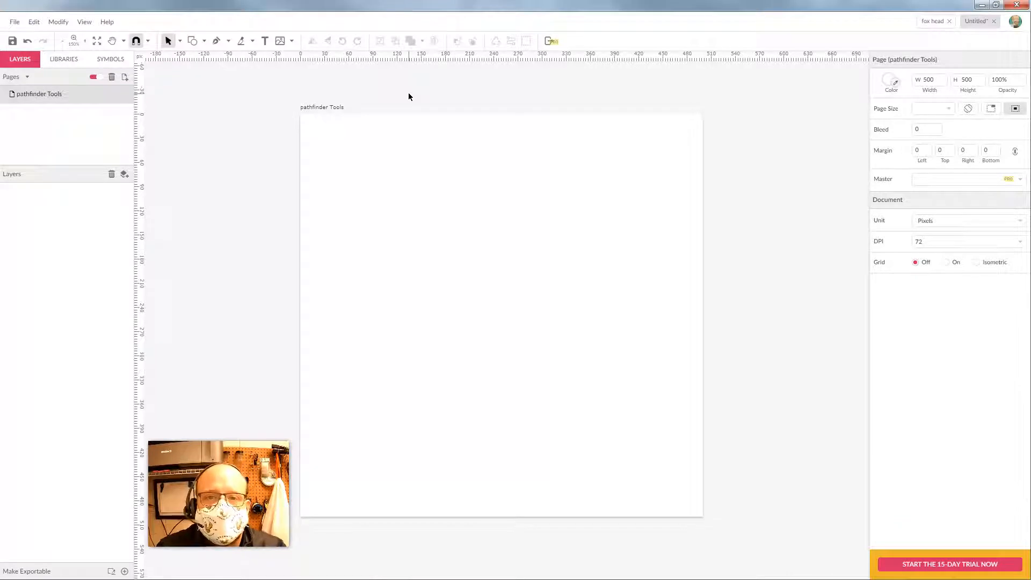
Step: Draw a rectangle about 178 × 149 px in the page's upper left and an ellipse about 242 × 238 px overlapping its lower-right corner
left_click(204, 41)
left_click(231, 71)
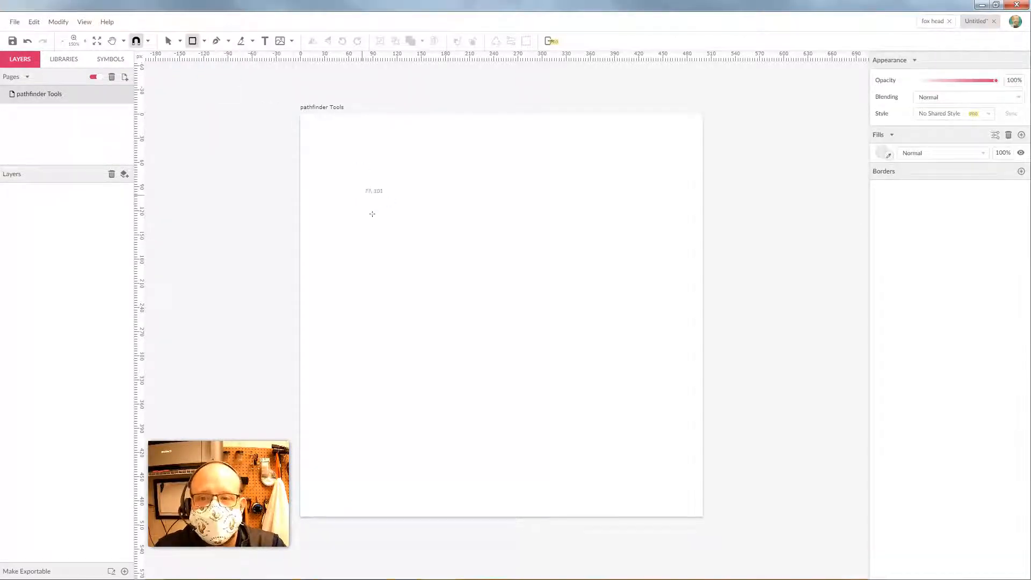
left_click_drag(362, 195, 505, 315)
left_click(204, 41)
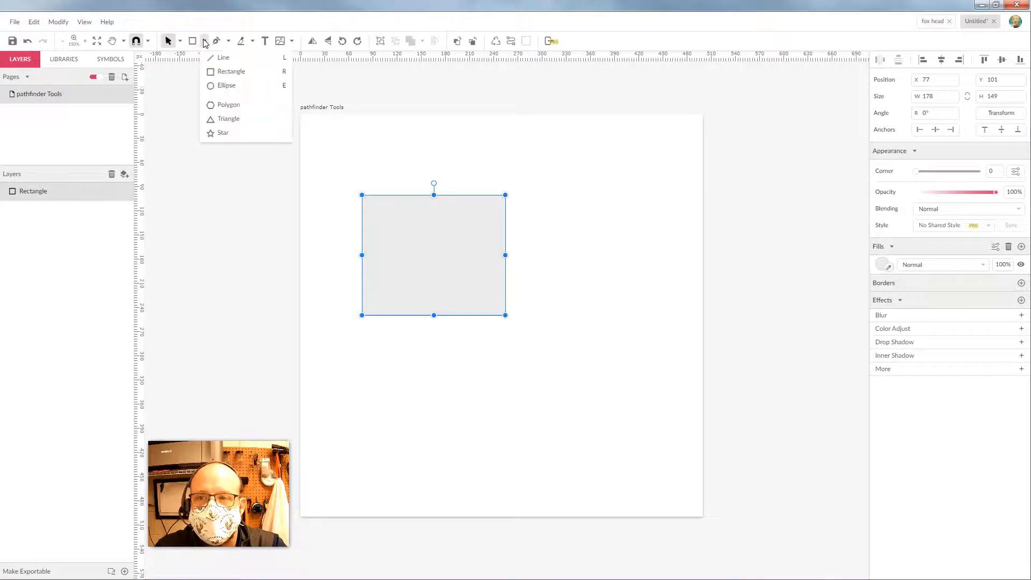
left_click(226, 85)
left_click_drag(629, 229, 434, 420)
Step: Fill the ellipse with bright red and the rectangle with bright green
left_click(884, 290)
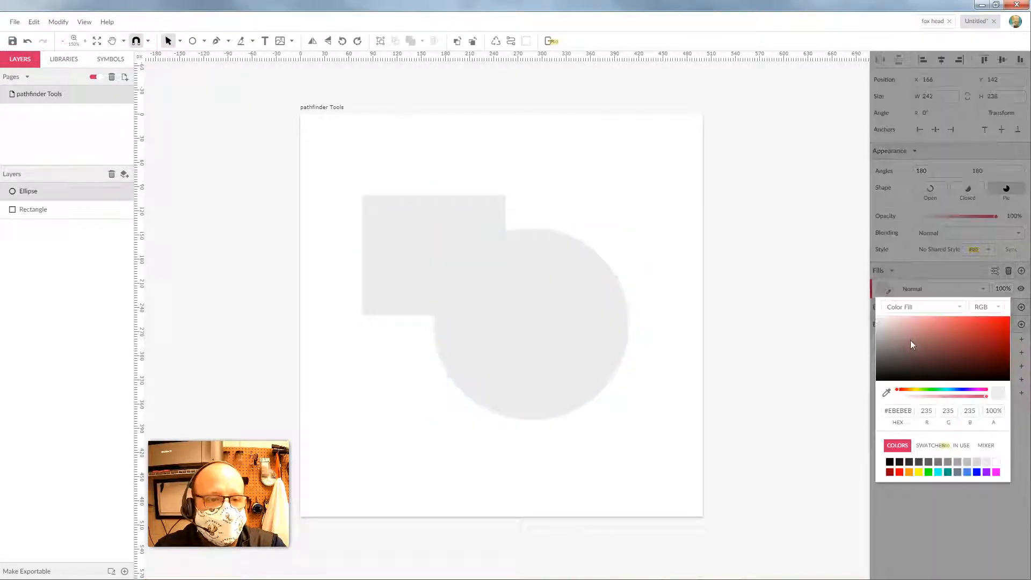
left_click(992, 333)
left_click(735, 290)
left_click(433, 219)
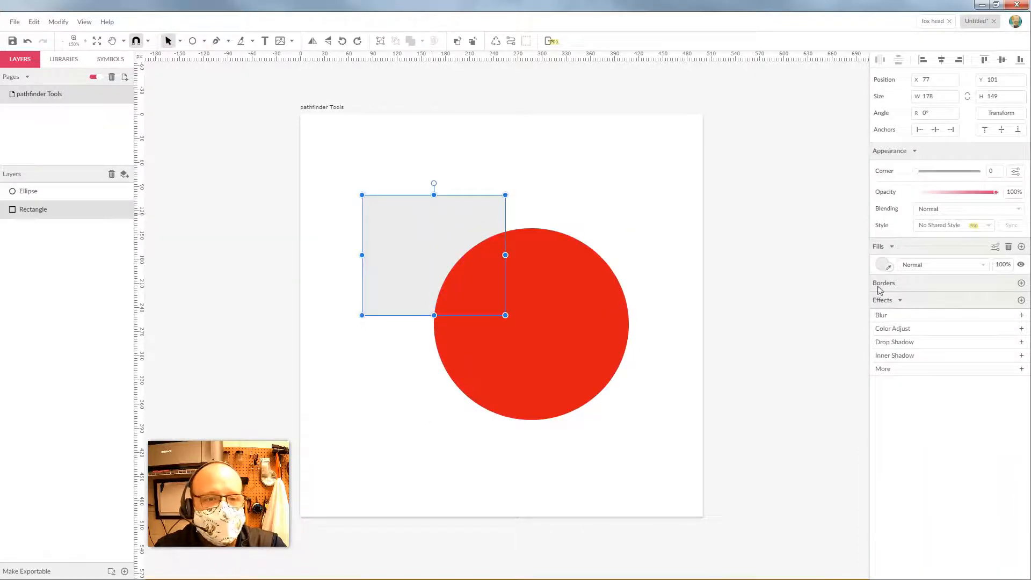
left_click(884, 265)
left_click(930, 444)
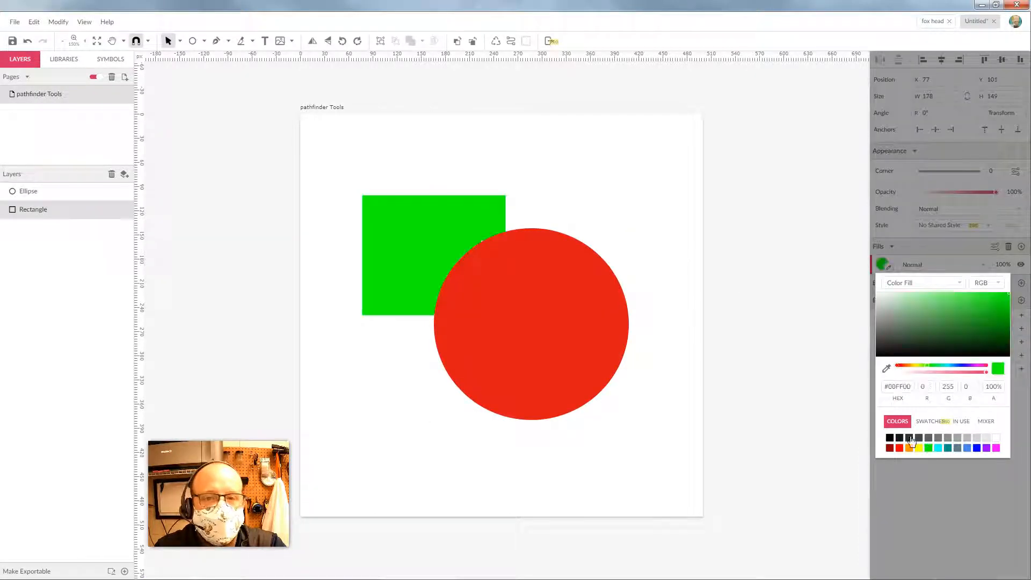
Step: Move the red ellipse slightly up and right to about X 183, Y 125, still overlapping the green rectangle
left_click(661, 193)
mouse_move(550, 339)
left_mouse_down()
mouse_move(562, 317)
mouse_move(564, 325)
left_mouse_up()
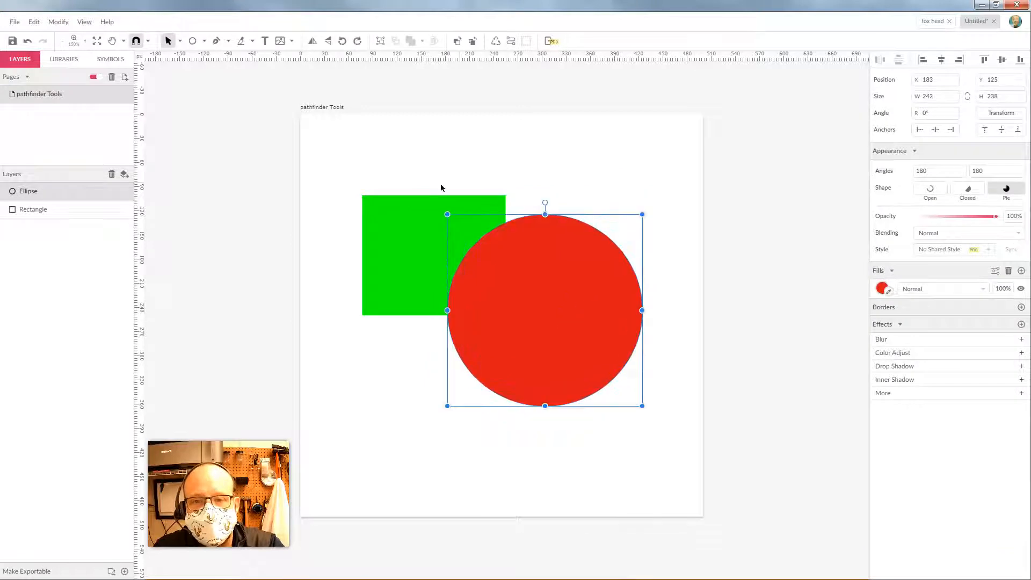
left_click(434, 261)
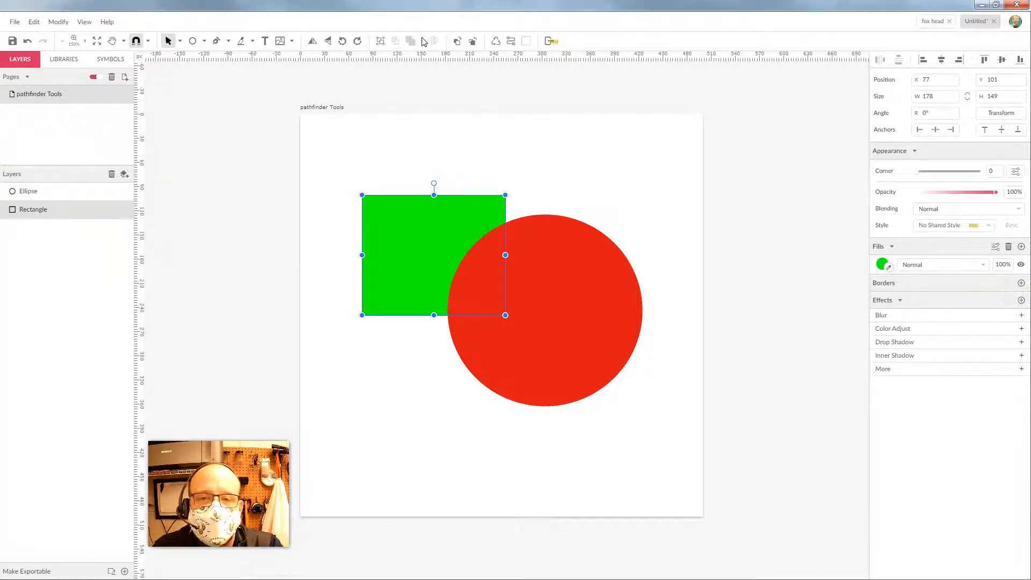
left_click(560, 160)
left_click(441, 220)
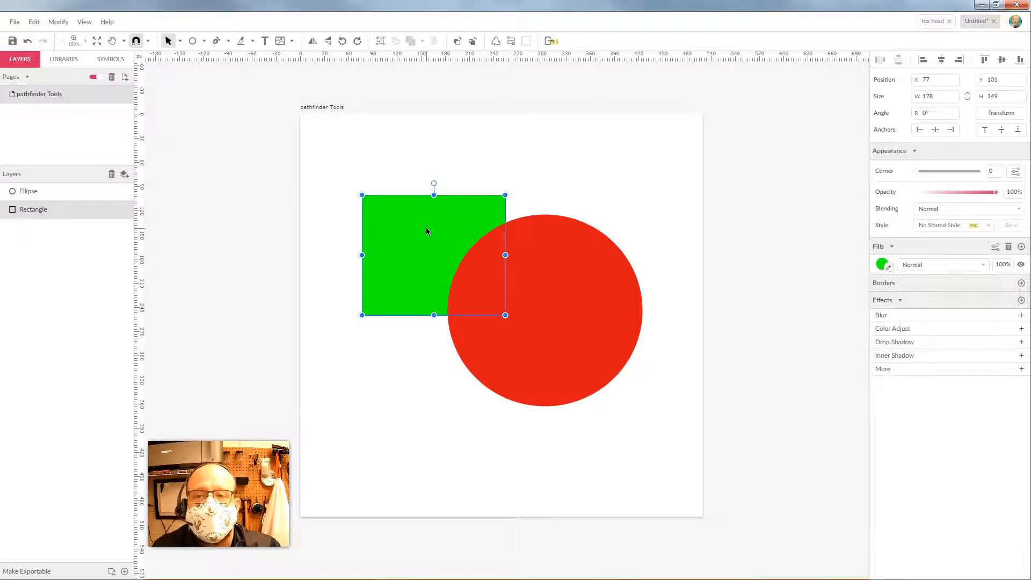
left_click(613, 154)
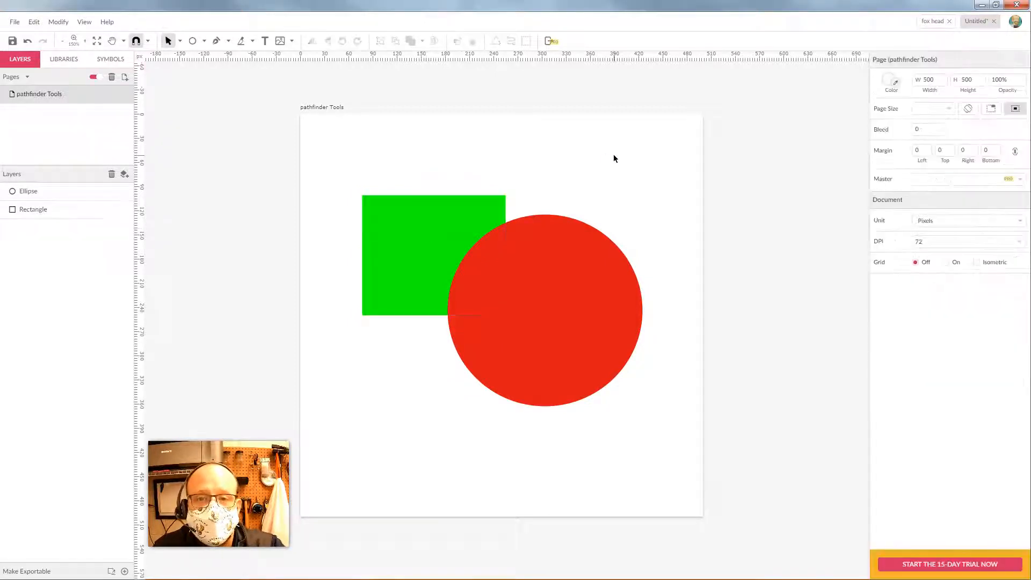
left_click_drag(614, 154, 417, 345)
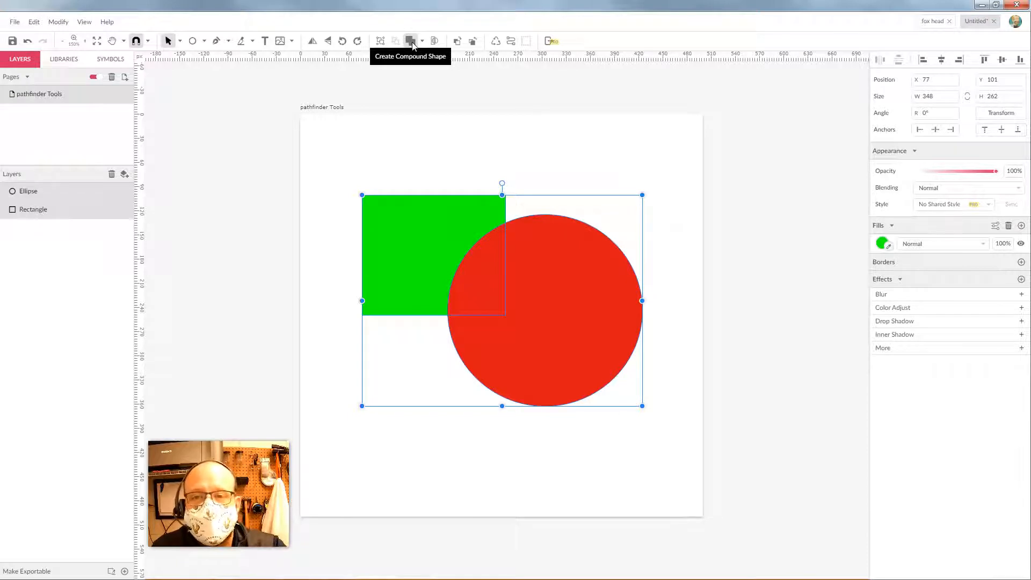
left_click(456, 147)
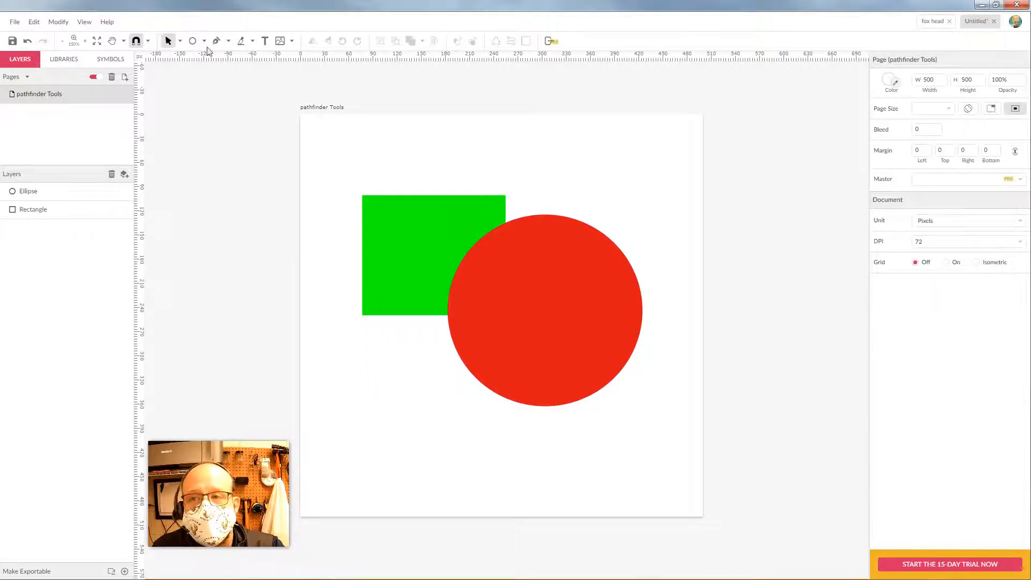
Step: Draw an open S-shaped path about 246 × 367 px with the Pen tool, from above the rectangle through the ellipse to below it
left_click(228, 41)
left_click(242, 54)
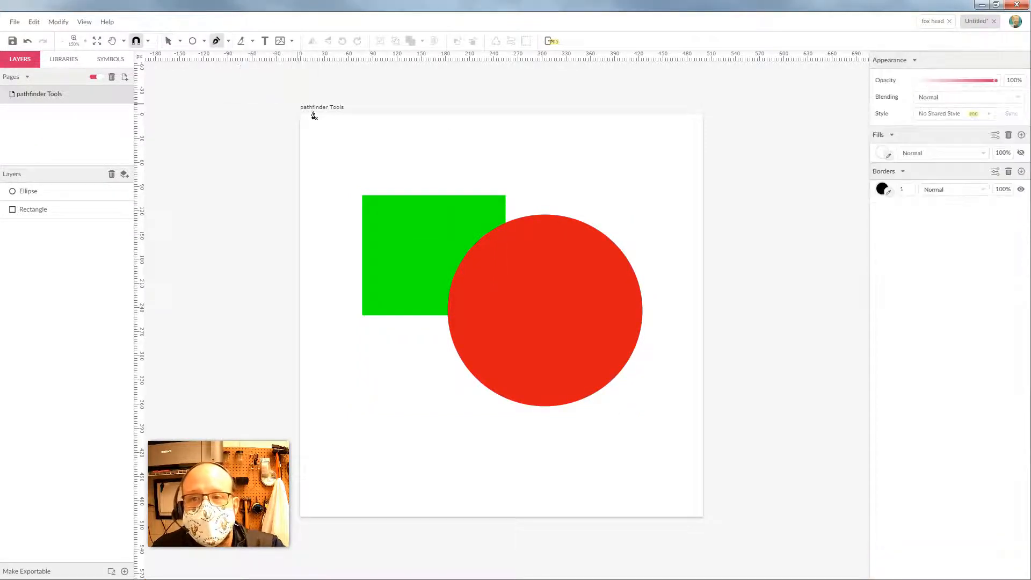
left_click(407, 157)
left_click_drag(546, 195, 560, 238)
left_click_drag(527, 298, 552, 349)
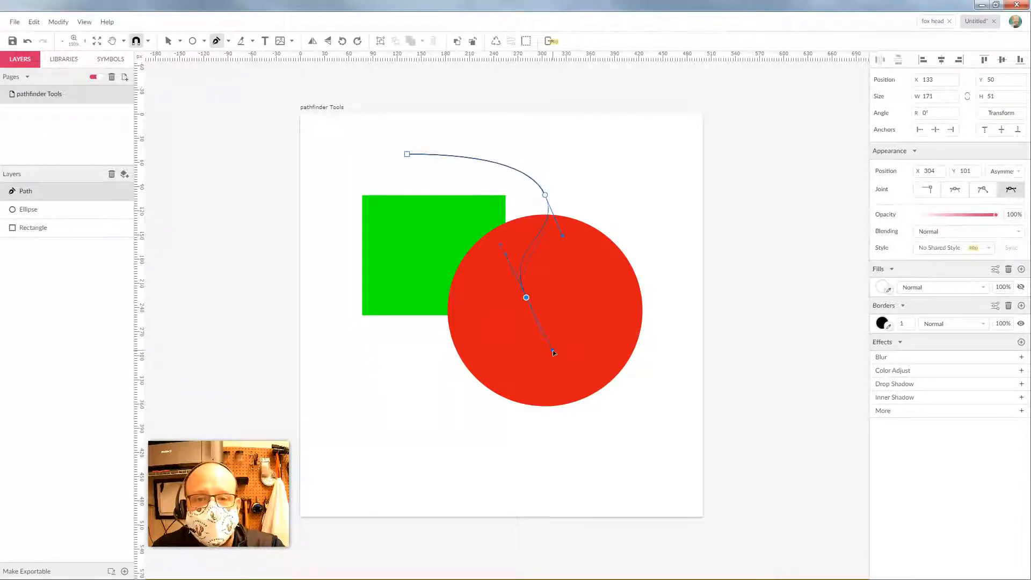
left_click_drag(613, 464, 596, 486)
left_click(168, 41)
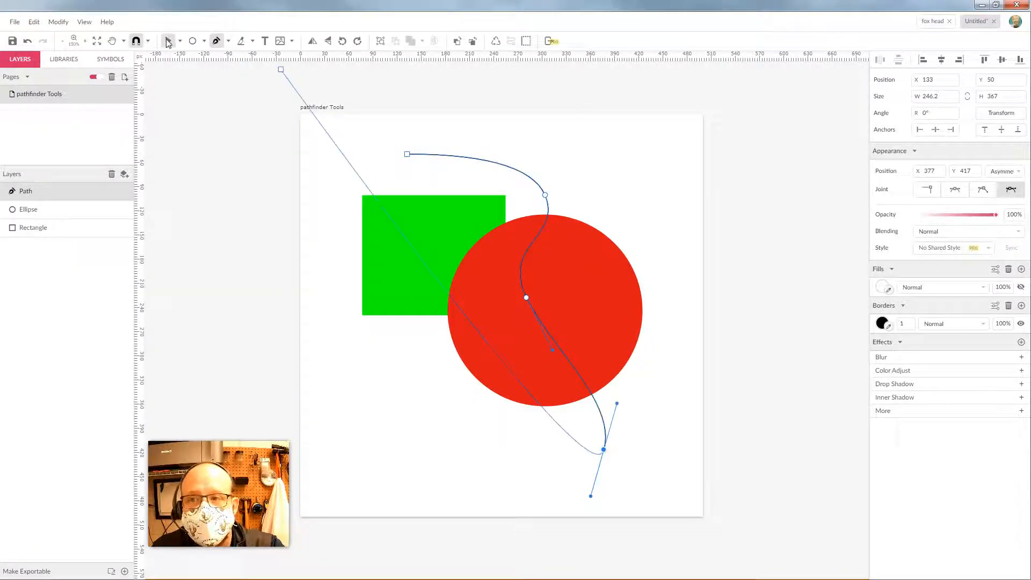
Step: Delete the open curved path, keeping the rectangle and ellipse
left_click(614, 145)
left_click_drag(491, 144, 401, 223)
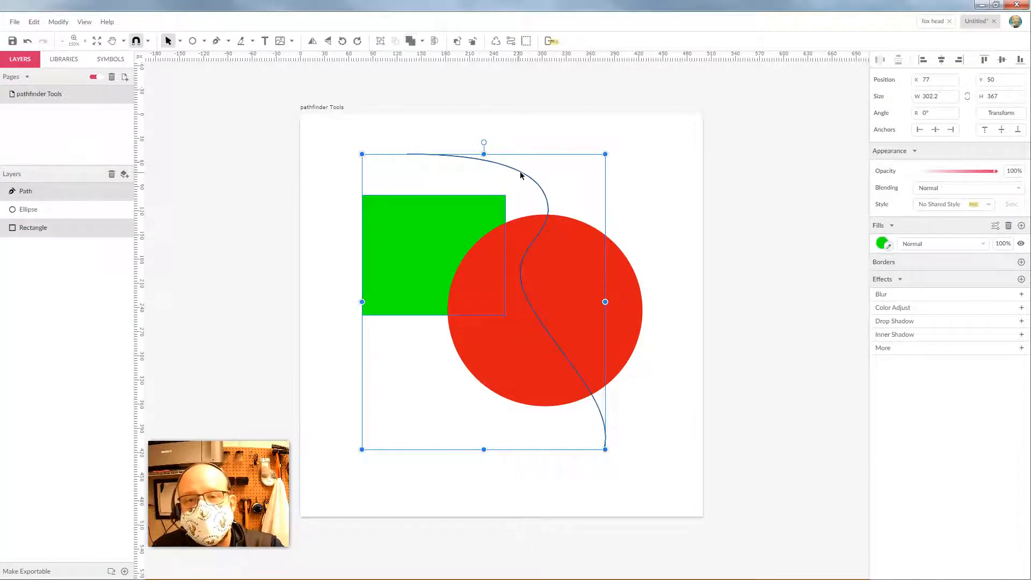
left_click(518, 136)
left_click(464, 171)
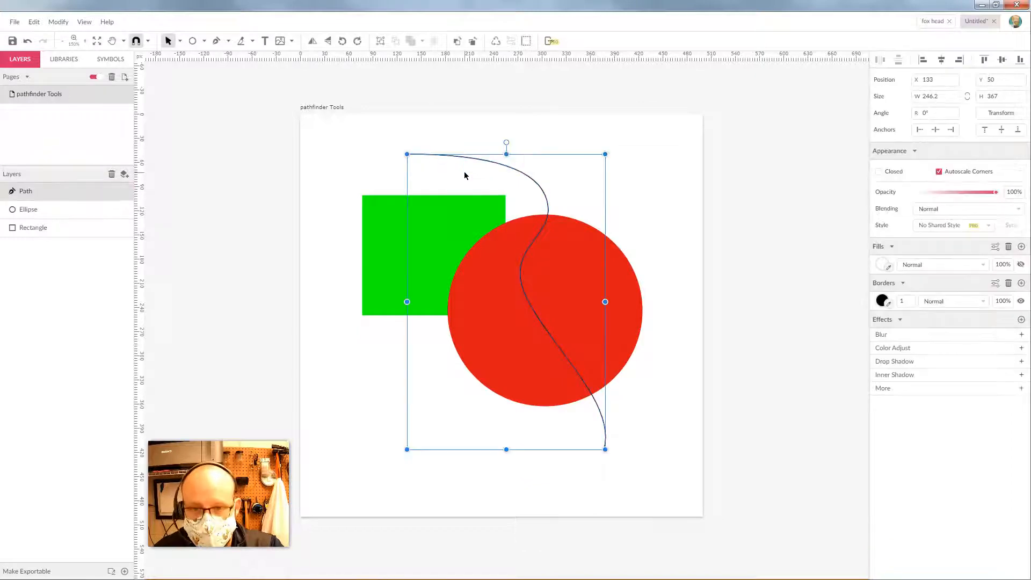
key("Delete")
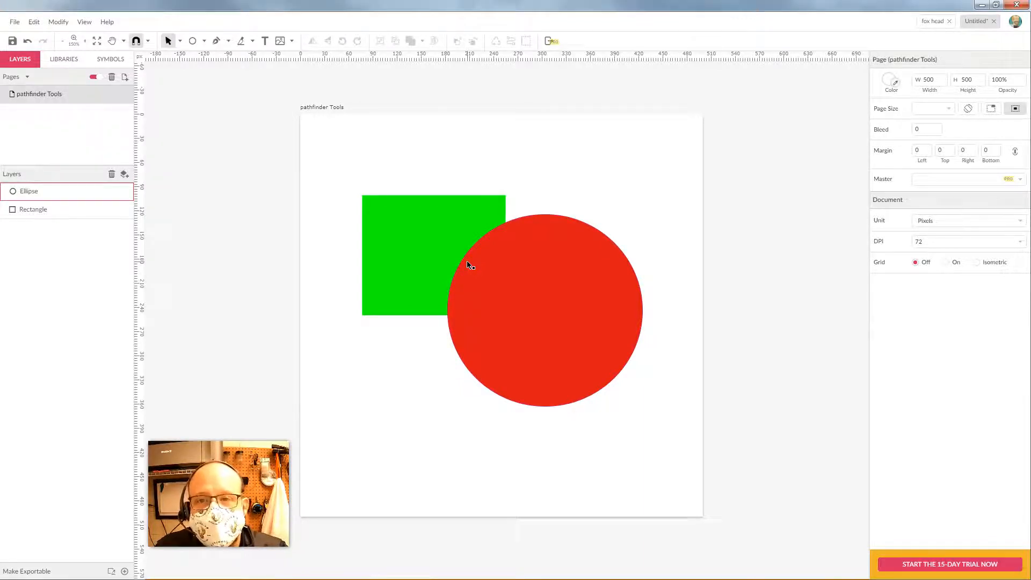
left_click(58, 22)
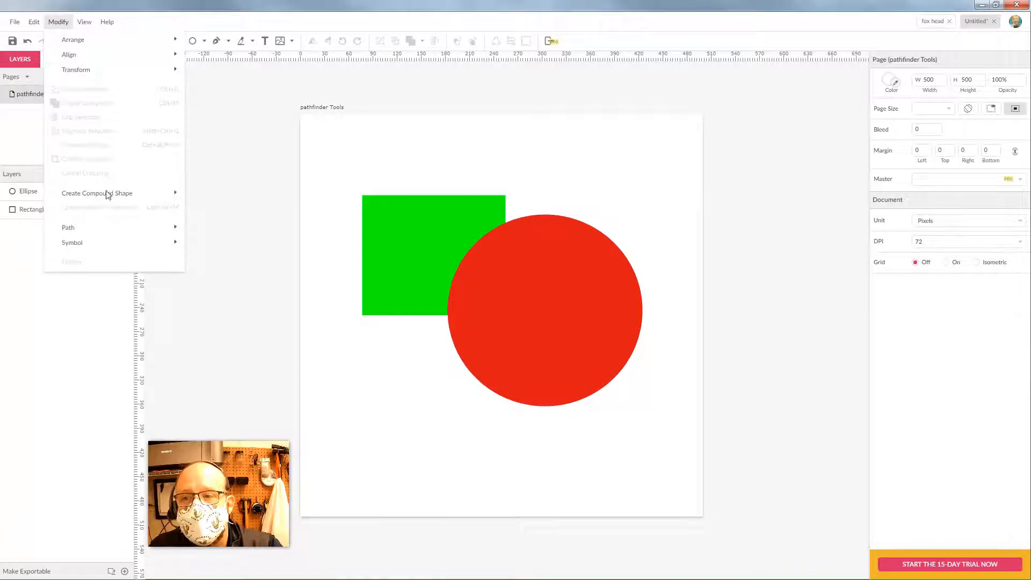
mouse_move(83, 236)
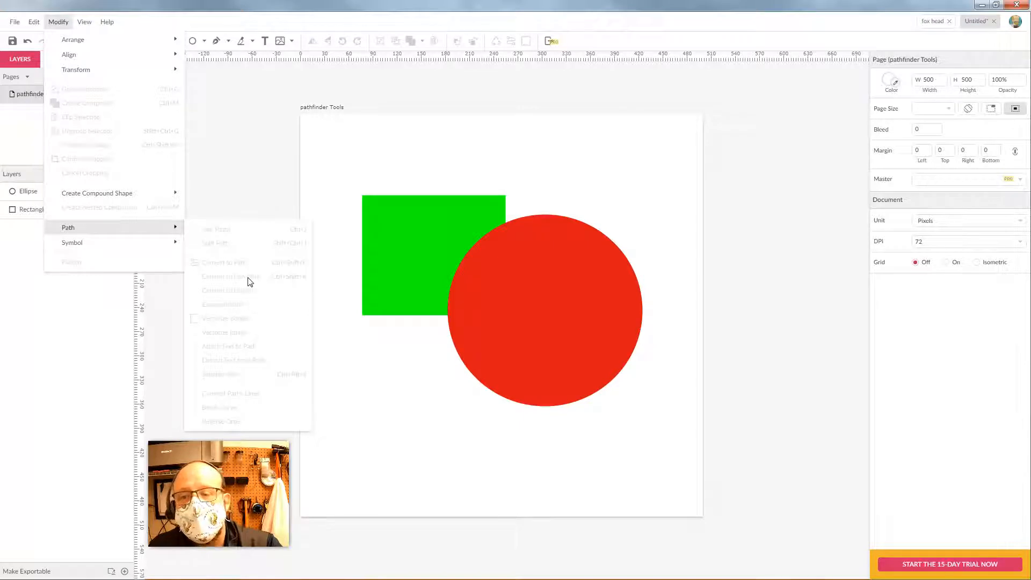
left_click(415, 157)
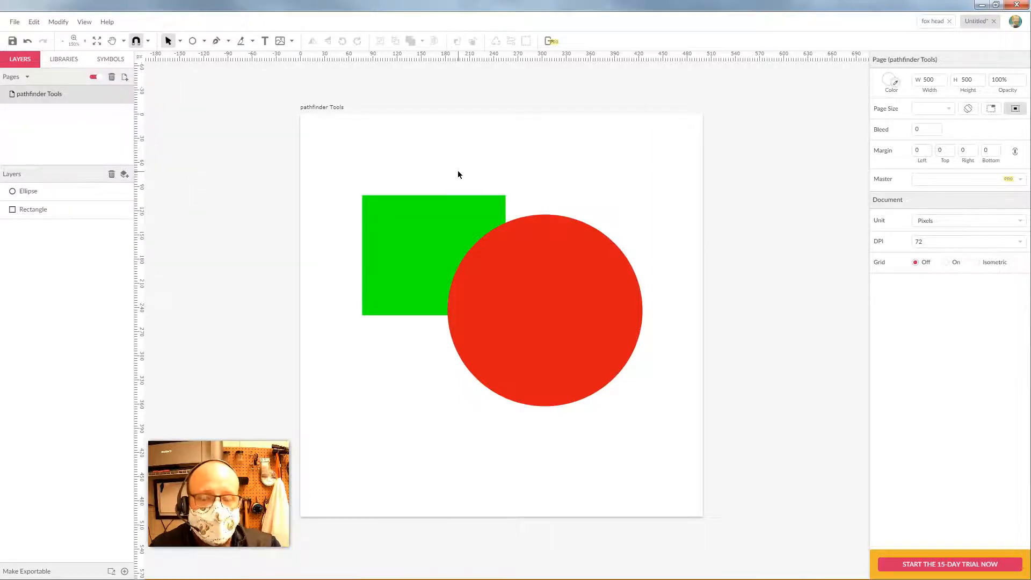
Step: Combine the green rectangle and red ellipse into one compound shape with the Union operation
left_click_drag(457, 169, 654, 295)
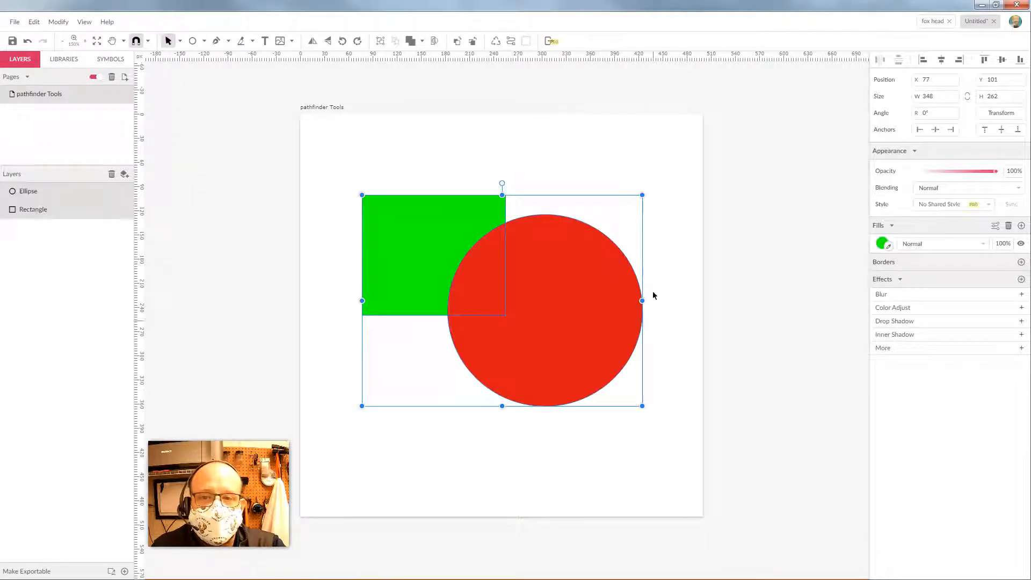
left_click(423, 43)
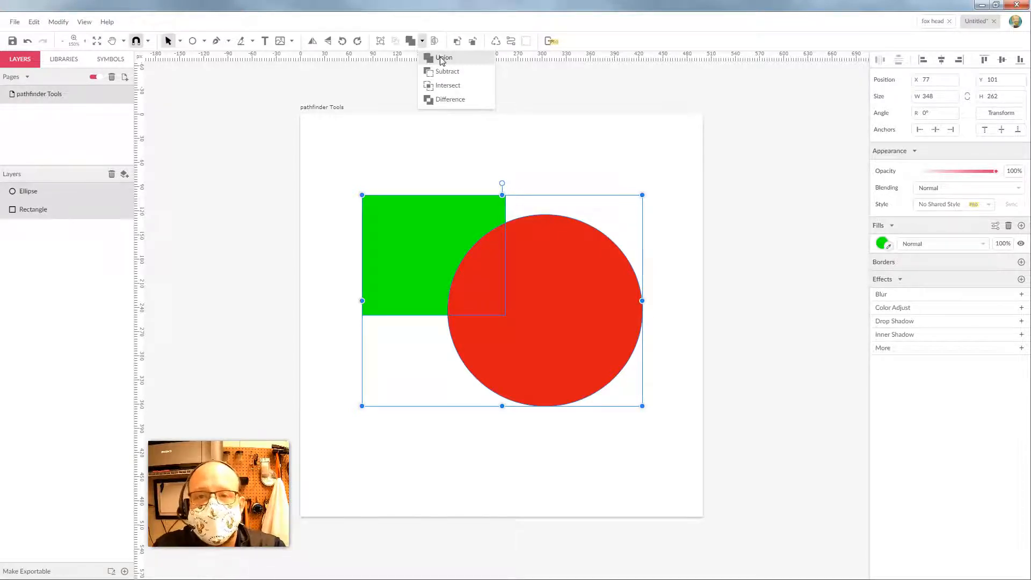
left_click(441, 58)
Step: Examine the ellipse and rectangle inside the compound shape individually, and collapse its layer entry
double_click(544, 260)
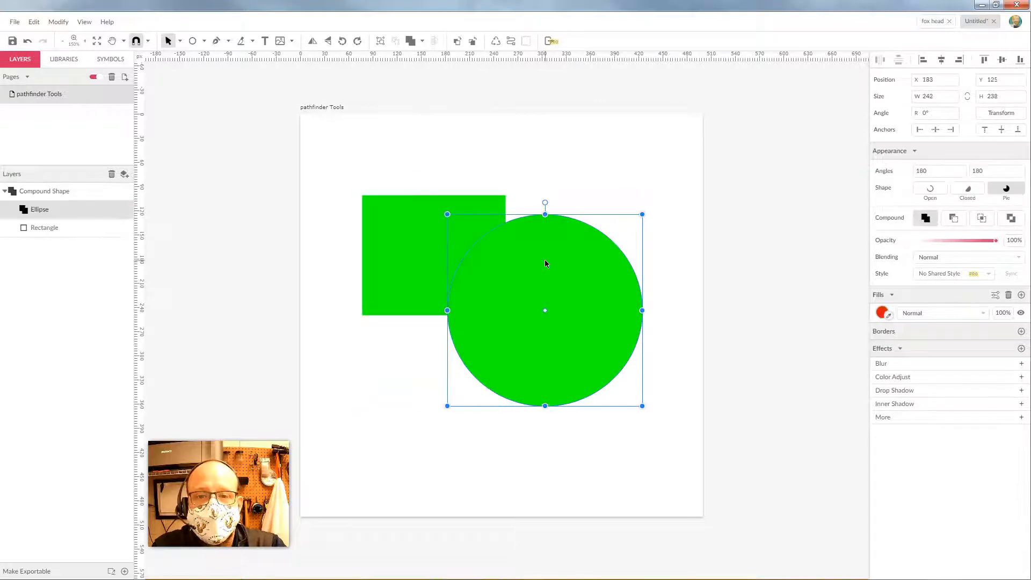
left_click(613, 146)
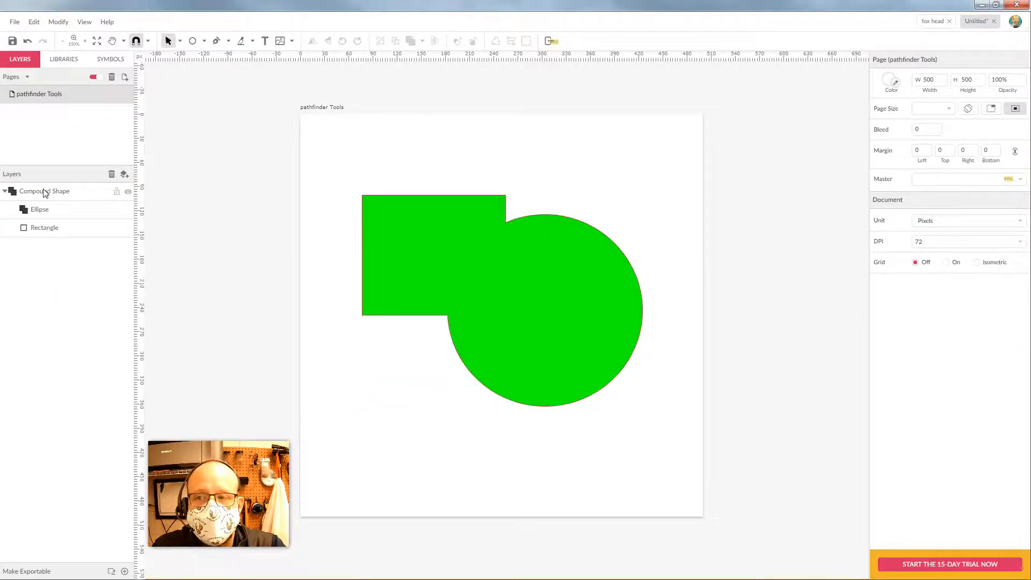
left_click(43, 228)
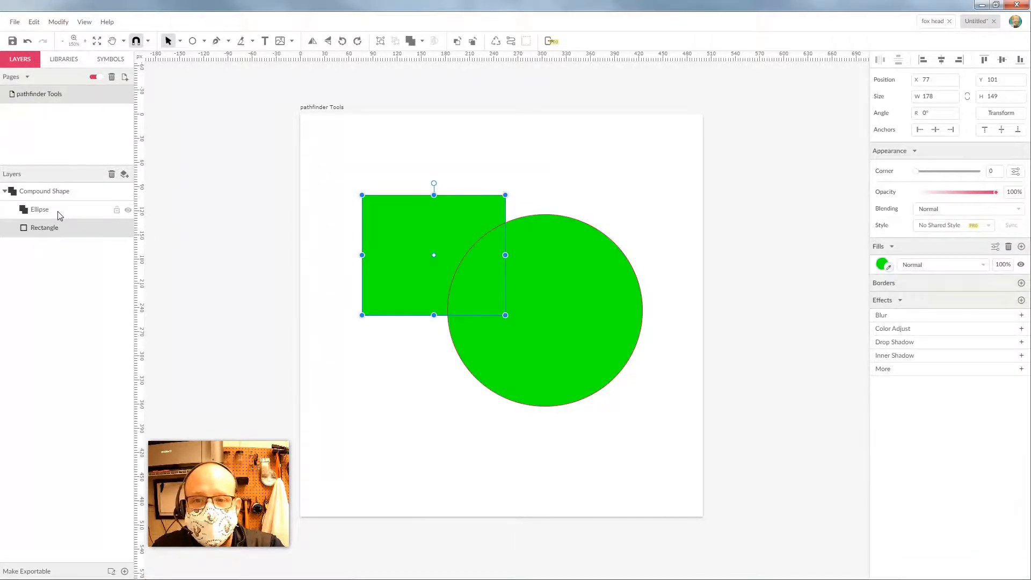
left_click(56, 211)
left_click(11, 194)
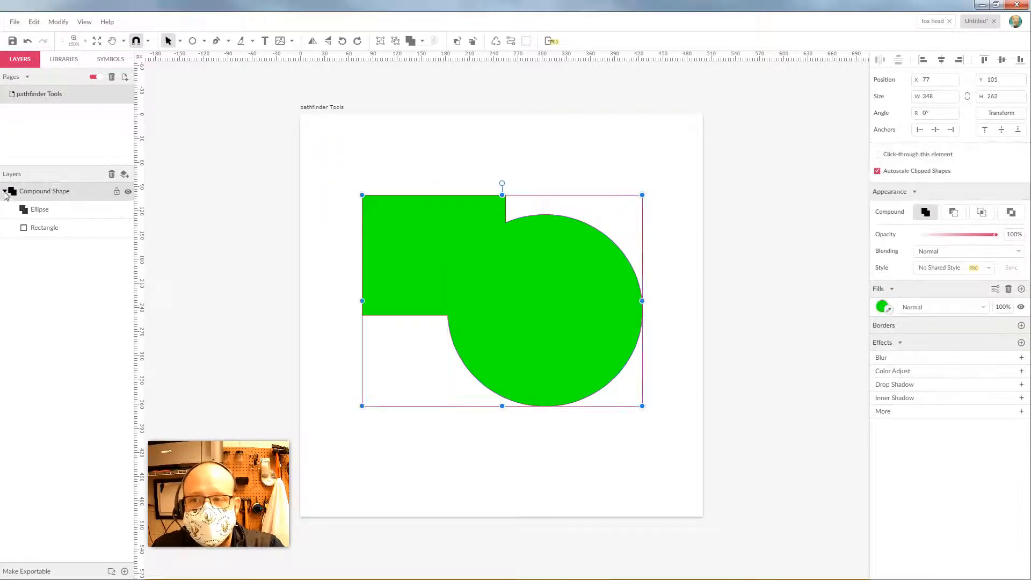
left_click(6, 192)
left_click(511, 200)
Step: Change the compound shape's fill to the muted dark green #486848
left_click(549, 267)
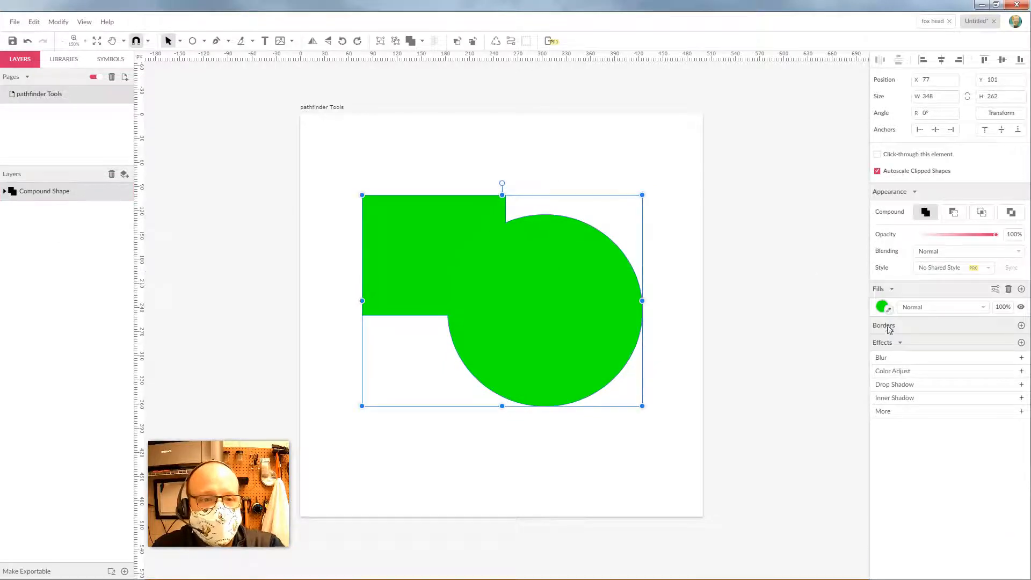
left_click(882, 306)
left_click(970, 364)
mouse_move(969, 364)
left_mouse_down()
mouse_move(922, 381)
mouse_move(920, 341)
mouse_move(966, 357)
mouse_move(918, 373)
left_mouse_up()
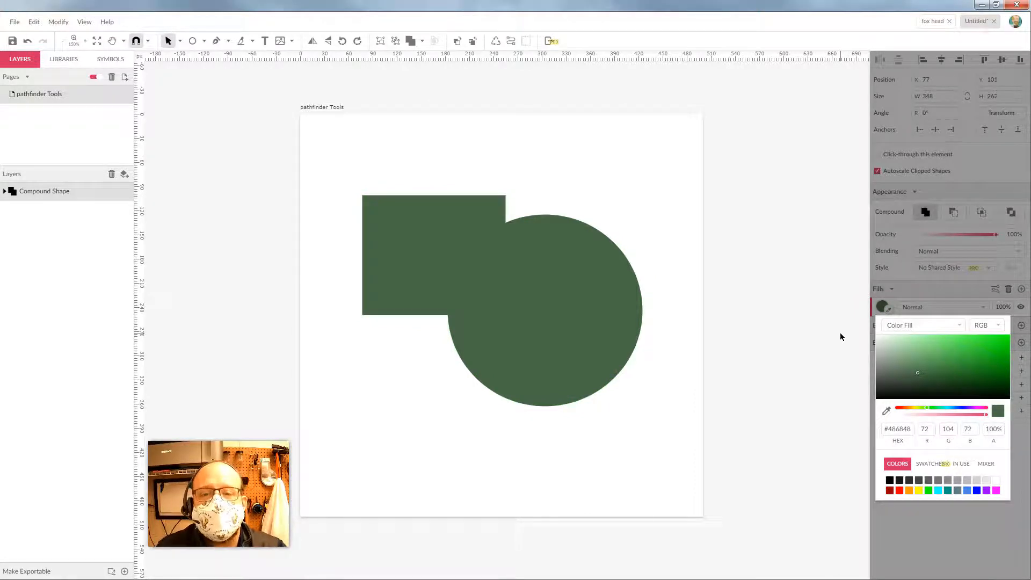
left_click(195, 193)
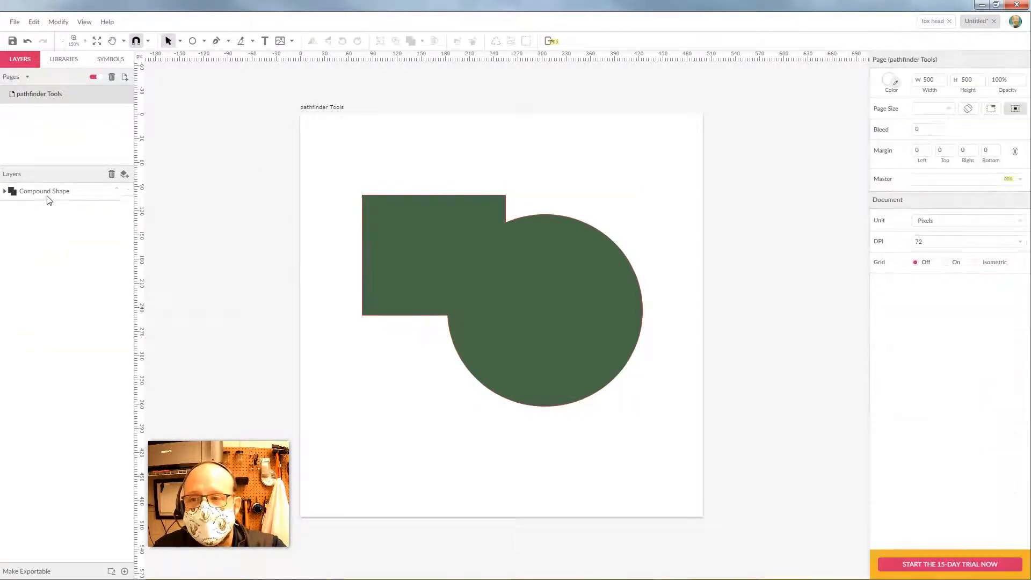
Step: Add a new layer and move the compound shape into it
left_click(127, 192)
left_click(128, 192)
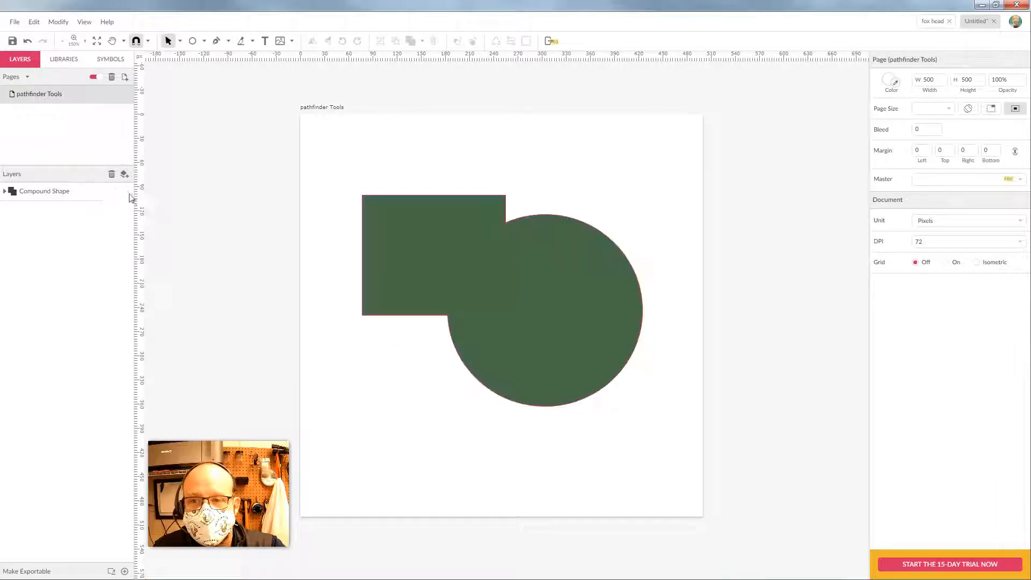
left_click(124, 174)
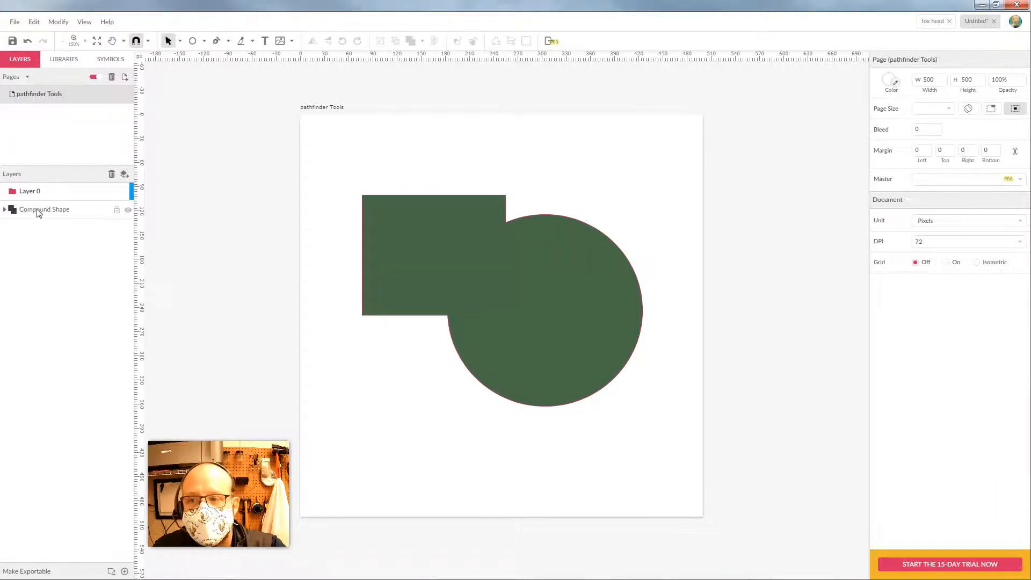
left_click_drag(39, 212, 37, 192)
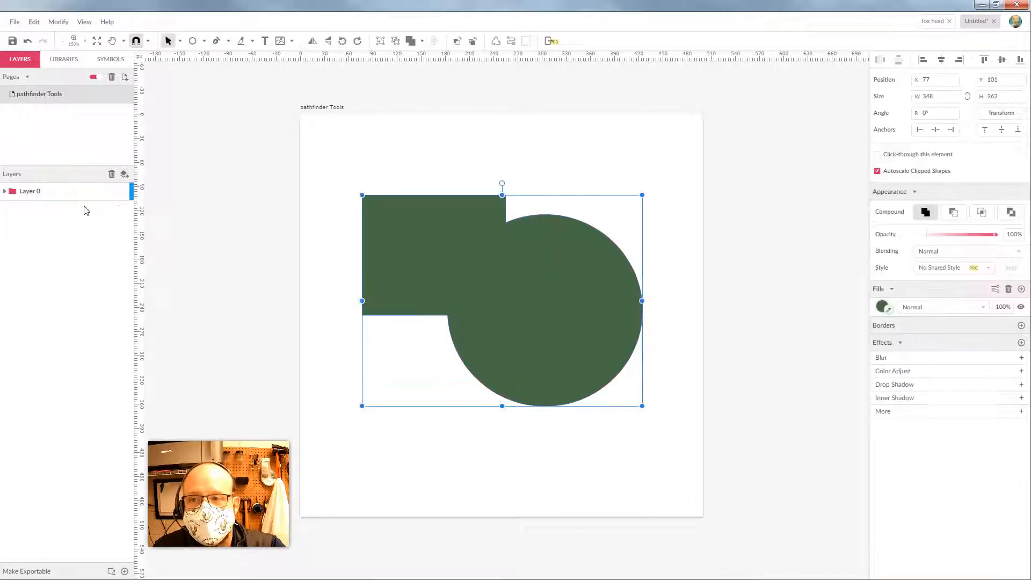
Step: Preview the new layer's merged shape in outline mode and return it to the filled display
left_click(113, 192)
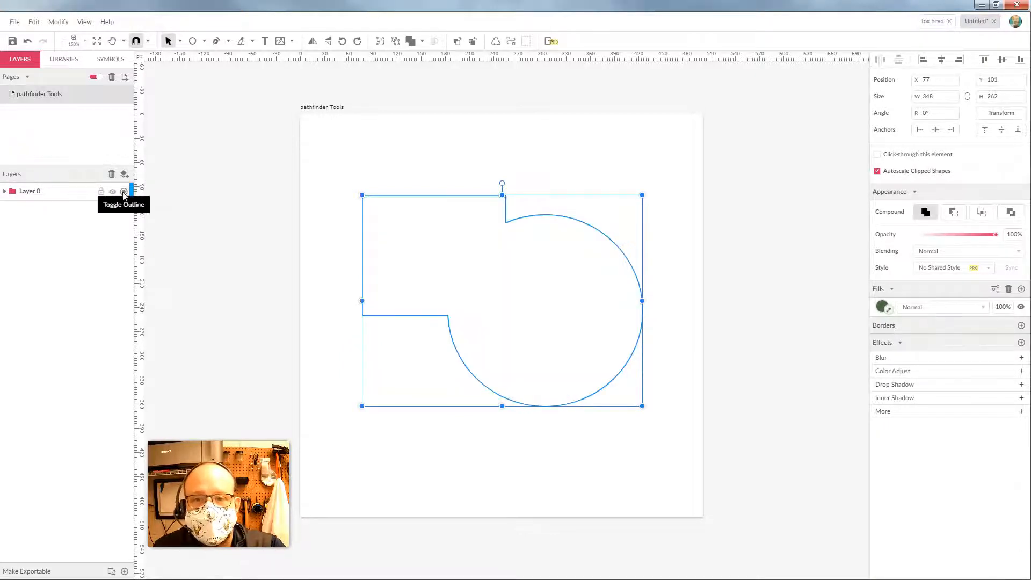
left_click(546, 200)
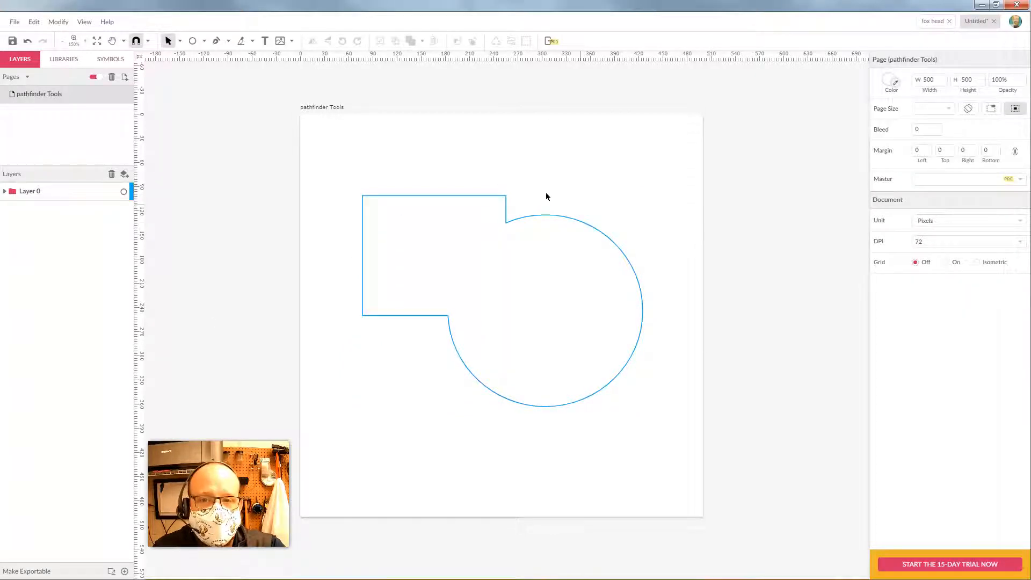
left_click(124, 193)
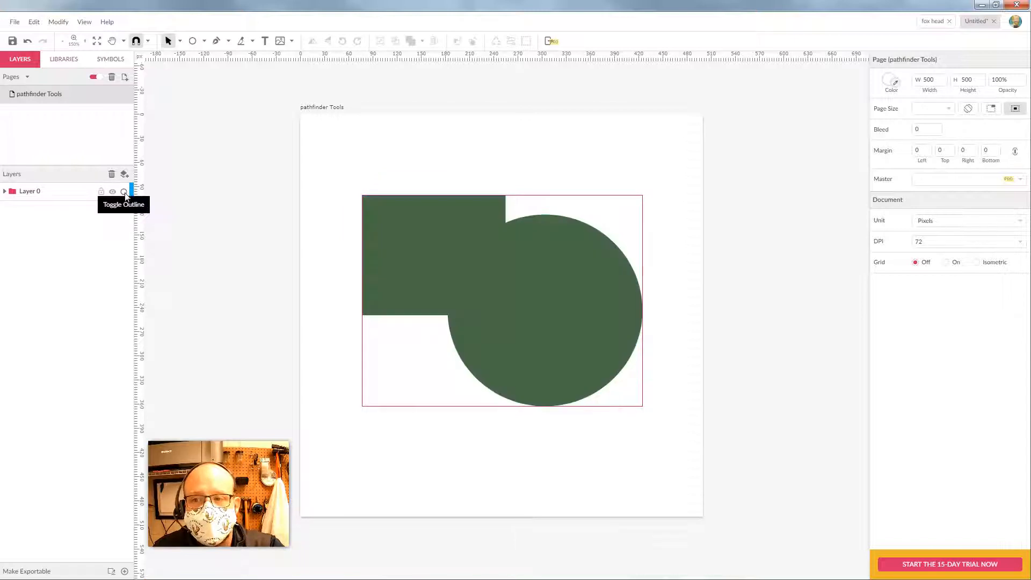
left_click(481, 250)
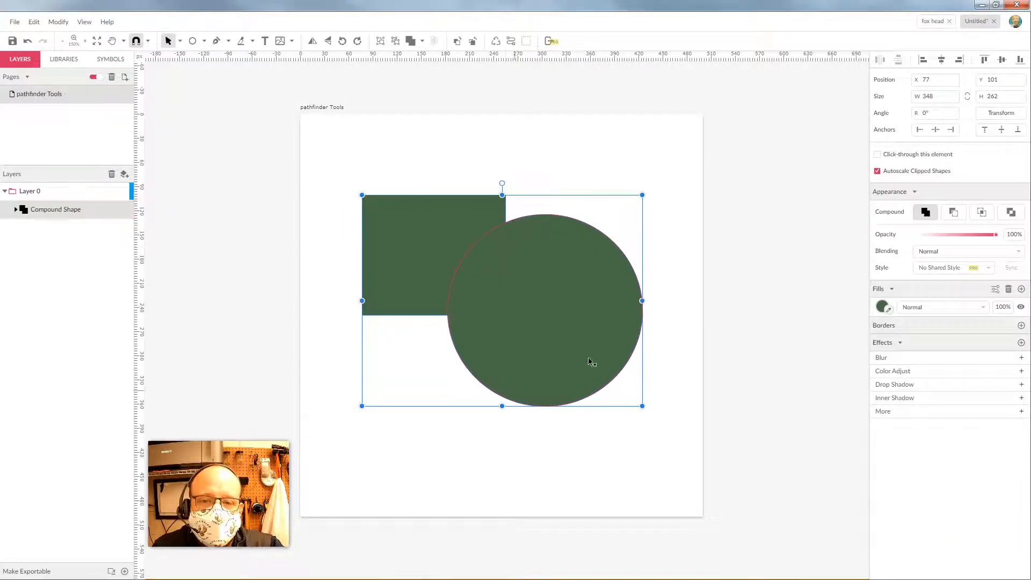
left_click(58, 22)
mouse_move(94, 193)
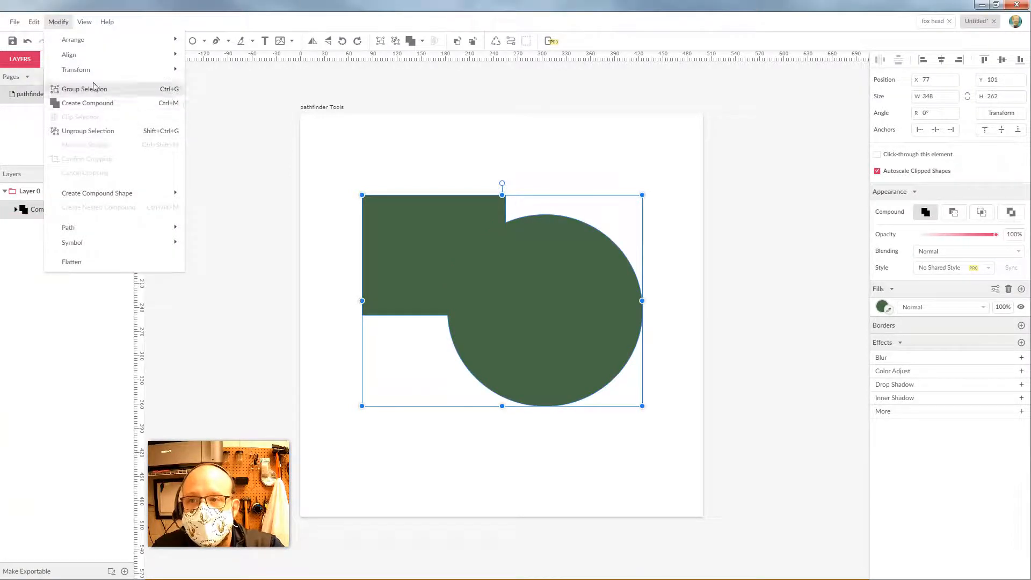
left_click(96, 103)
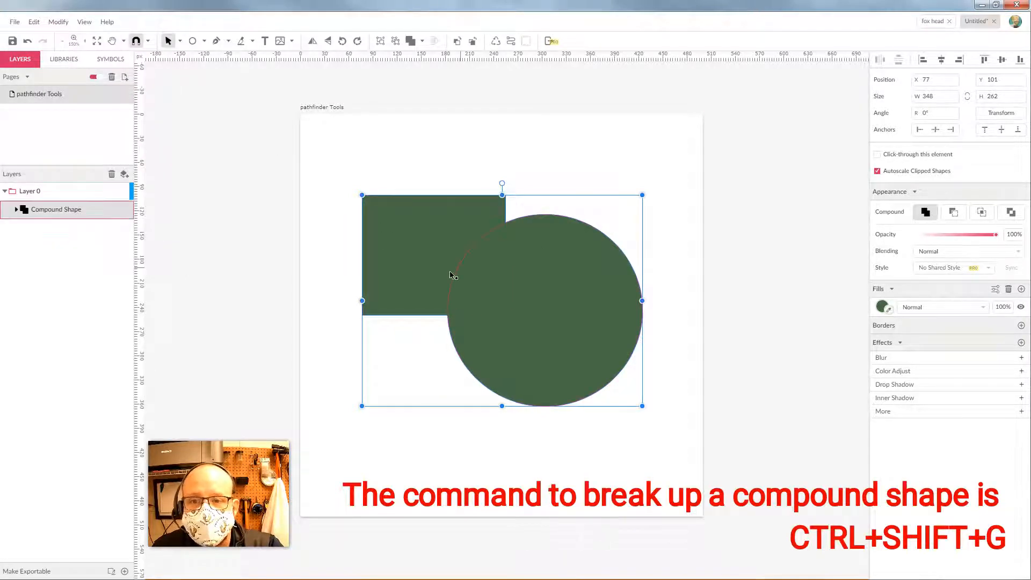
Step: Change the fill of the rectangle inside the compound shape from its bright green to a muted mid green
double_click(424, 255)
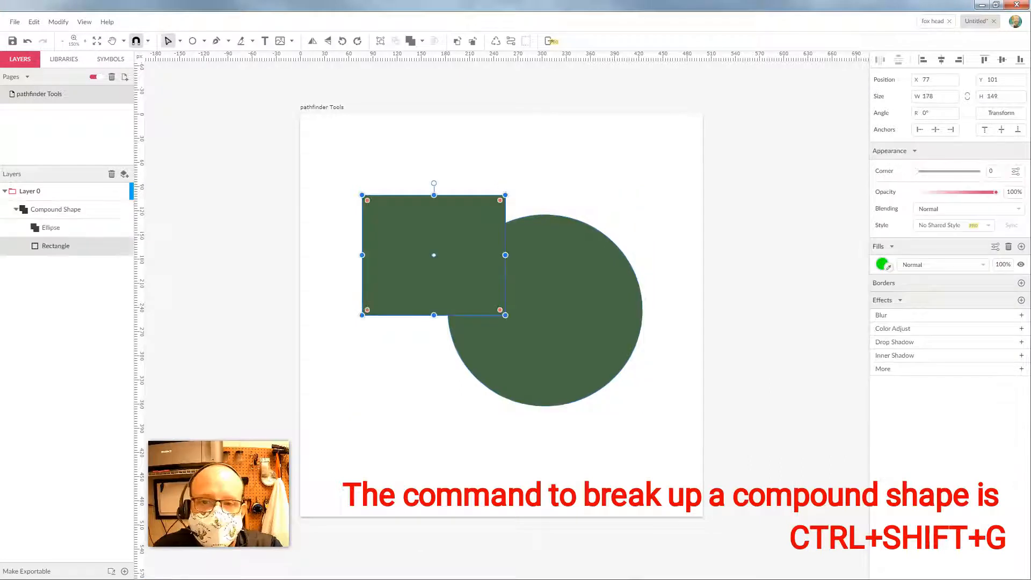
left_click(596, 155)
double_click(410, 239)
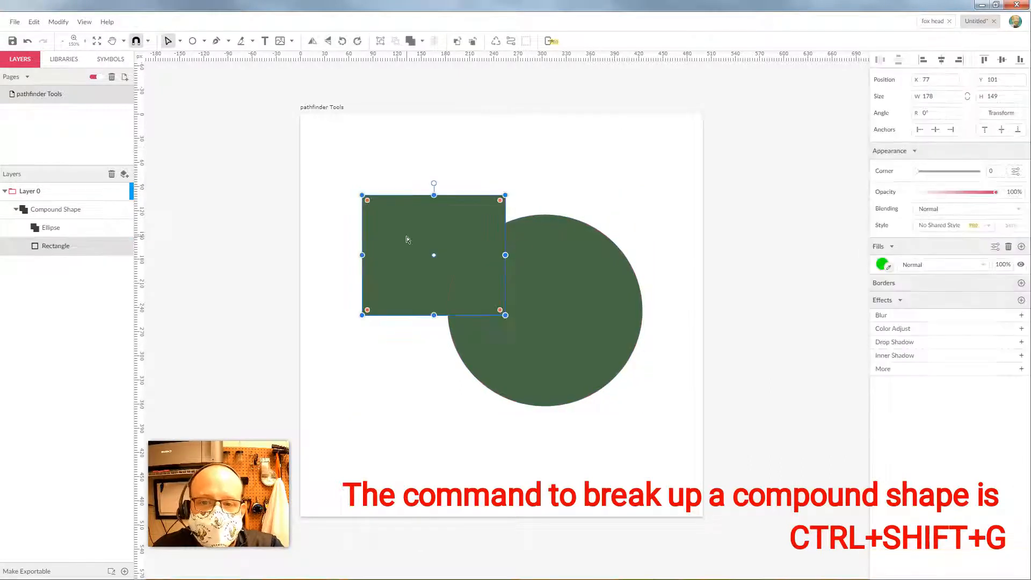
left_click(883, 264)
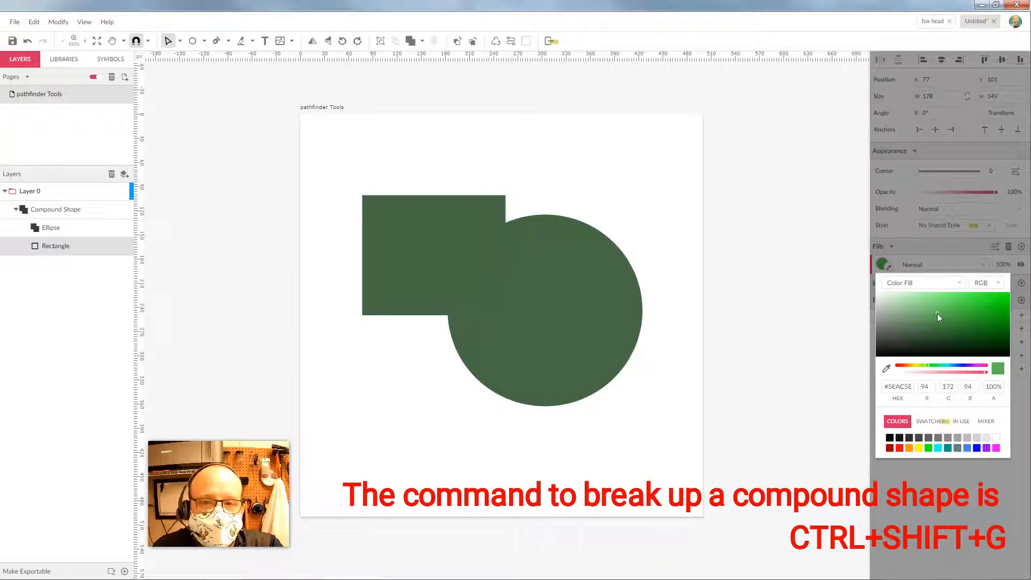
left_click_drag(910, 336, 990, 340)
left_click(520, 162)
left_click(520, 162)
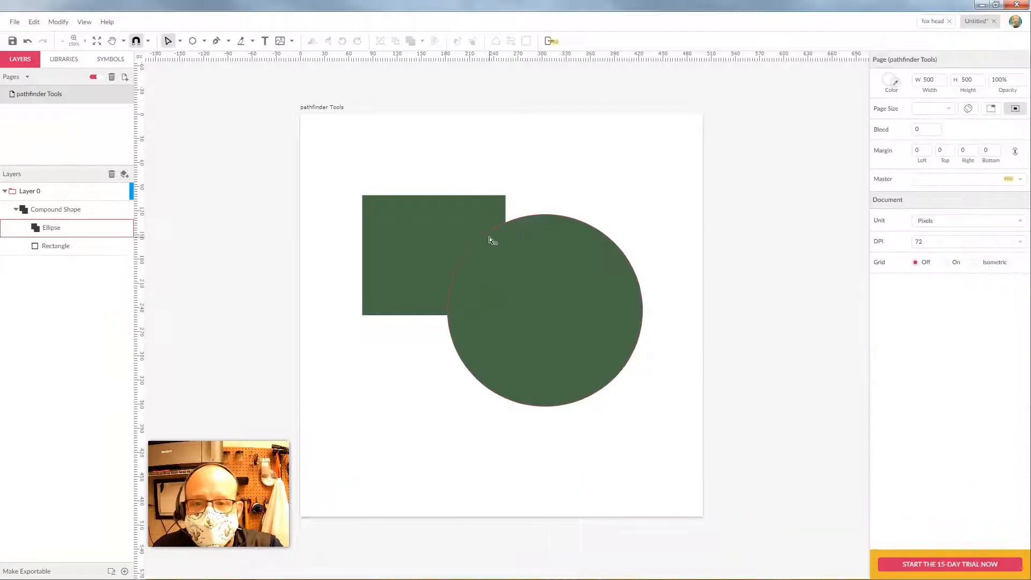
left_click(489, 239)
left_click(435, 237)
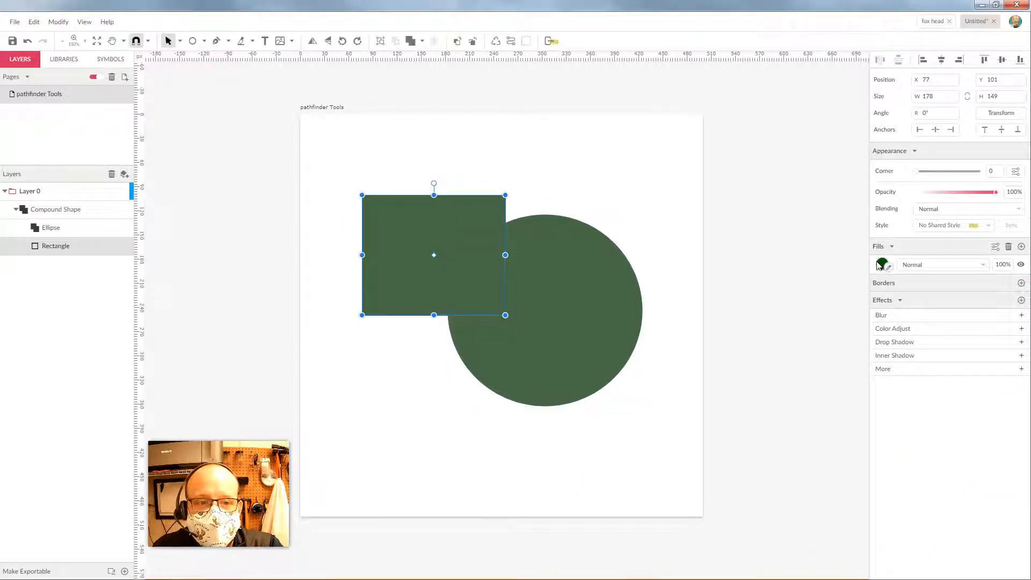
left_click(883, 265)
left_click(568, 169)
Step: Round all corners of the rectangle inside the compound shape to a corner radius of about 63
left_click(454, 226)
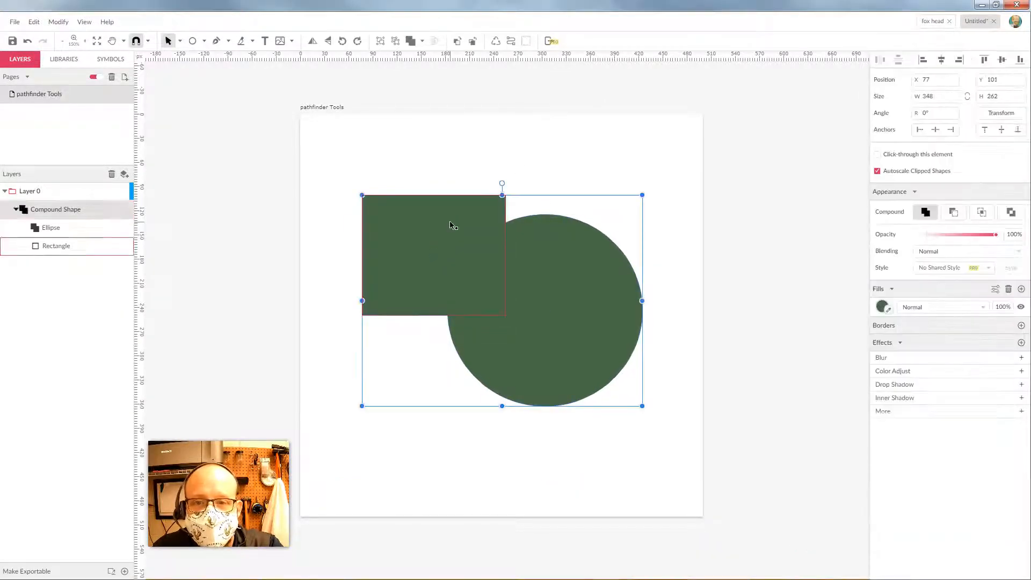
left_click(497, 203)
left_click_drag(499, 203, 457, 239)
left_click(558, 172)
left_click(520, 285)
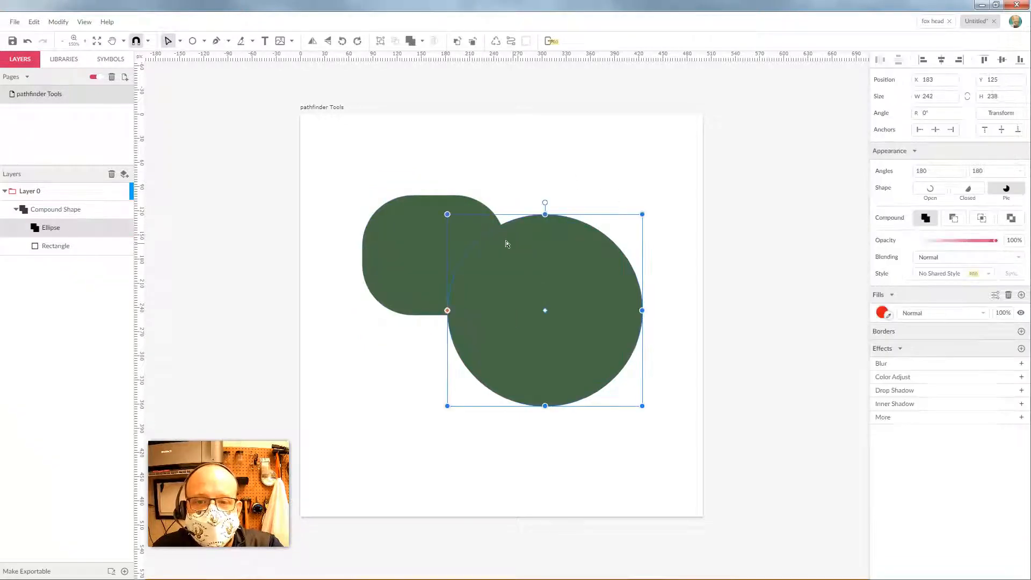
Step: Reduce the corner rounding of the rectangle inside the compound shape slightly
left_click(423, 237)
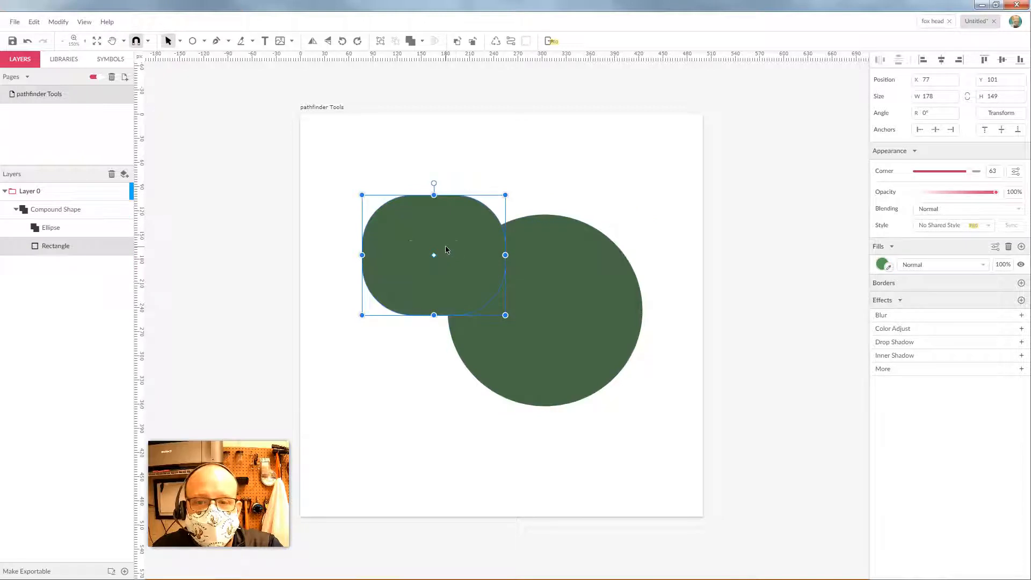
double_click(446, 249)
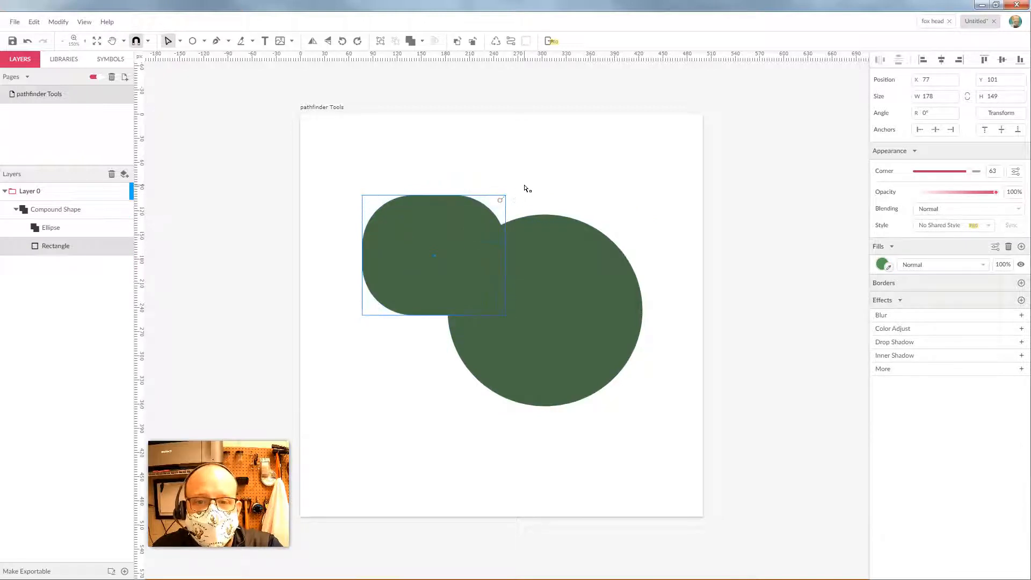
left_click_drag(524, 188, 464, 234)
left_click(573, 179)
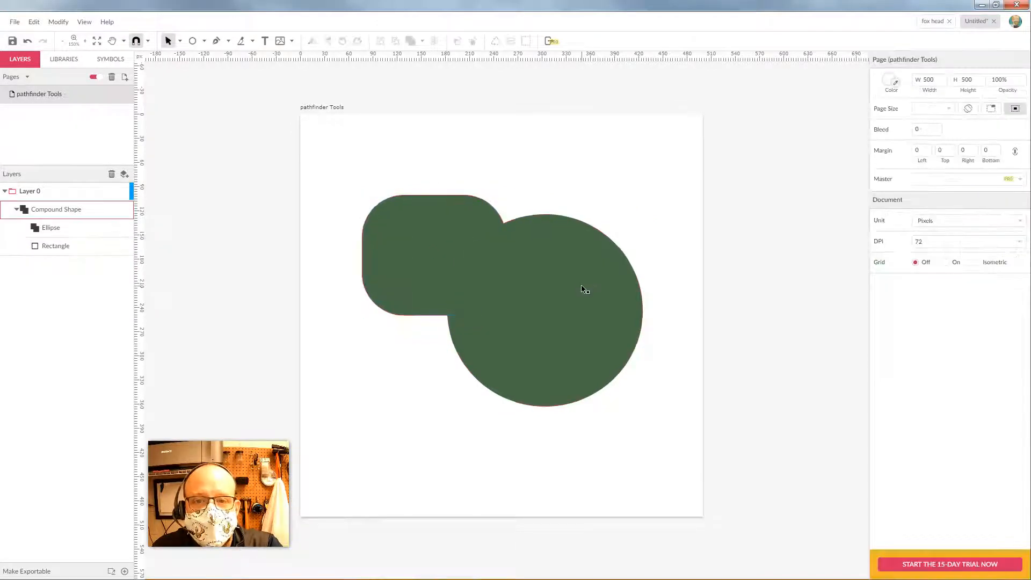
left_click(585, 290)
left_click(666, 189)
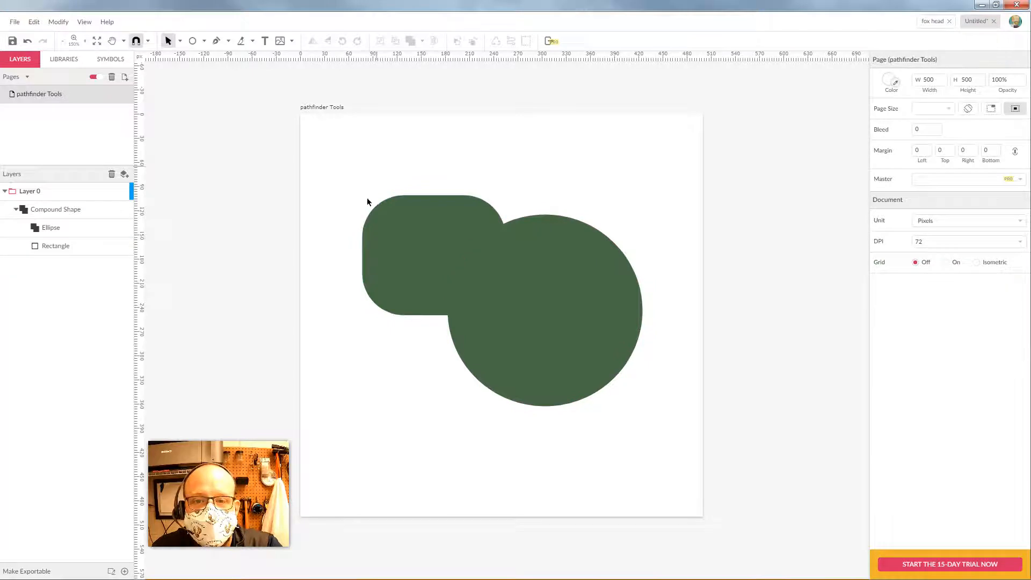
Step: Preview the layer's rounded compound shape in outline mode and return it to the filled display
left_click(75, 190)
left_click(124, 192)
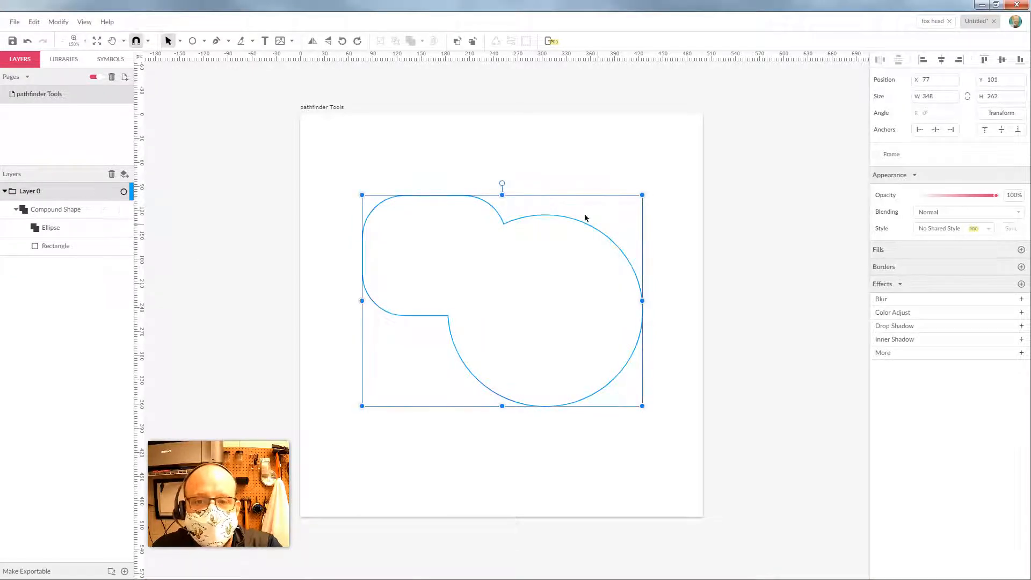
left_click(124, 191)
left_click(518, 133)
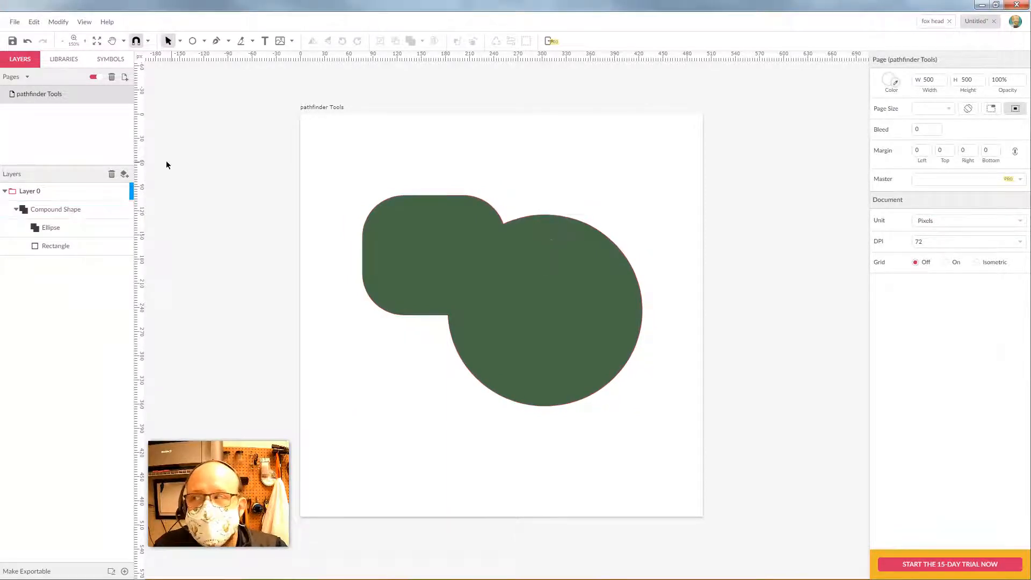
Step: Delete the compound shape and draw a rectangle about 212 × 179 px in the page's upper part
left_click(429, 282)
key("Delete")
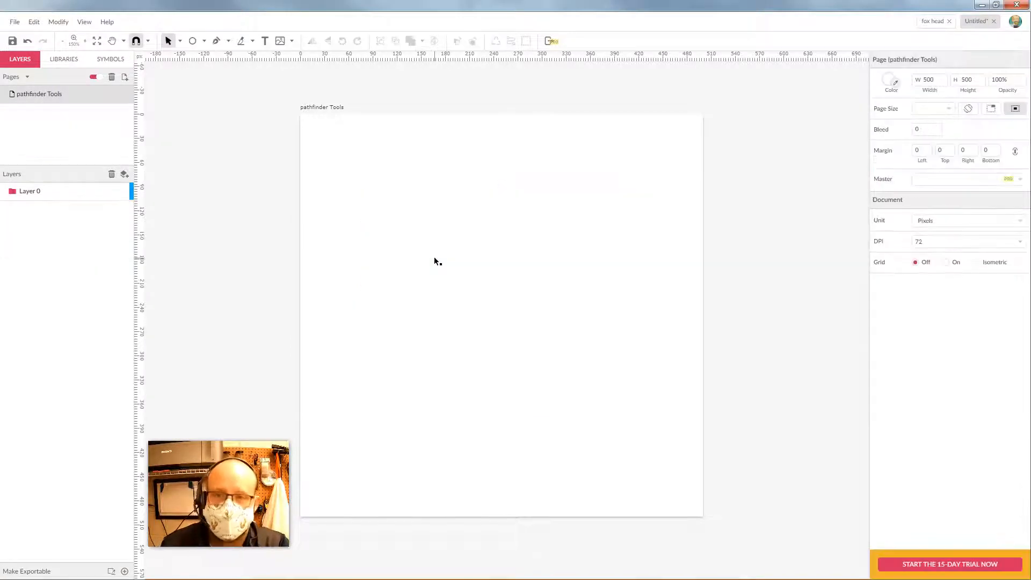
left_click(205, 42)
left_click(228, 72)
left_click_drag(373, 171, 544, 316)
Step: Fill the new rectangle with the bright green preset colour
left_click(882, 264)
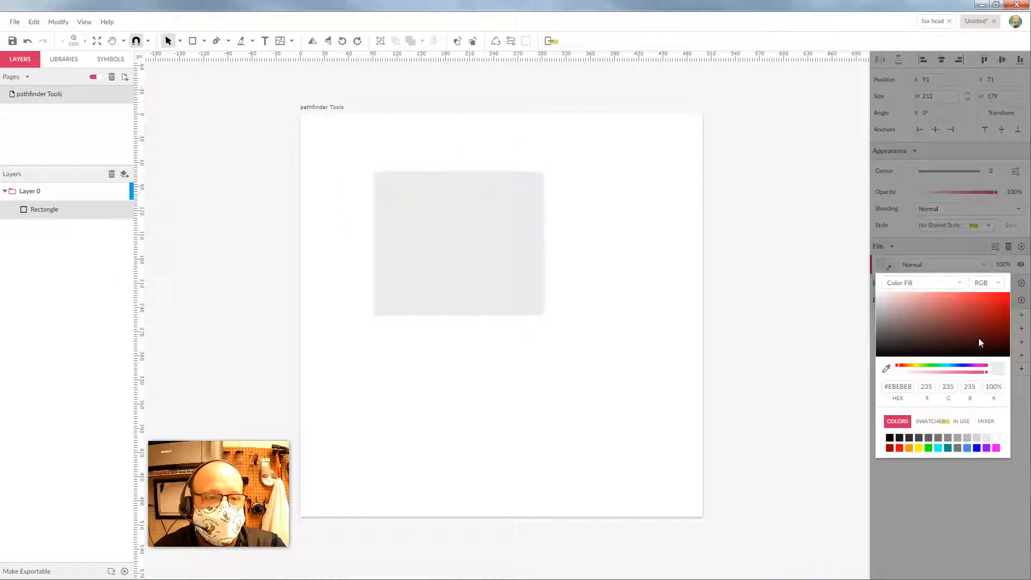
left_click(979, 338)
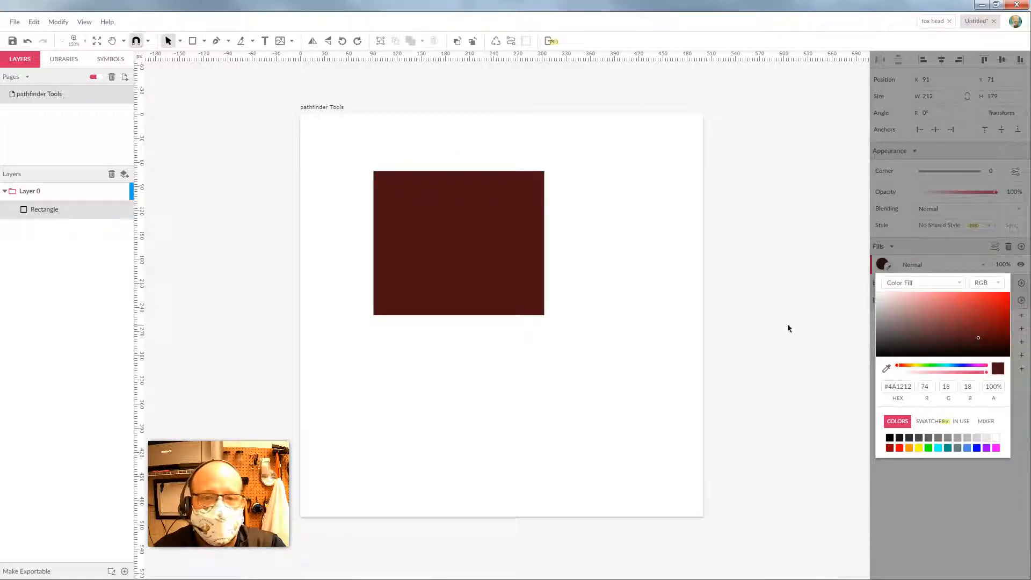
left_click(929, 448)
Step: Draw a six-point polygon about 199 × 184 px over the rectangle's lower-right corner and fill it with red #FF0000
left_click(204, 42)
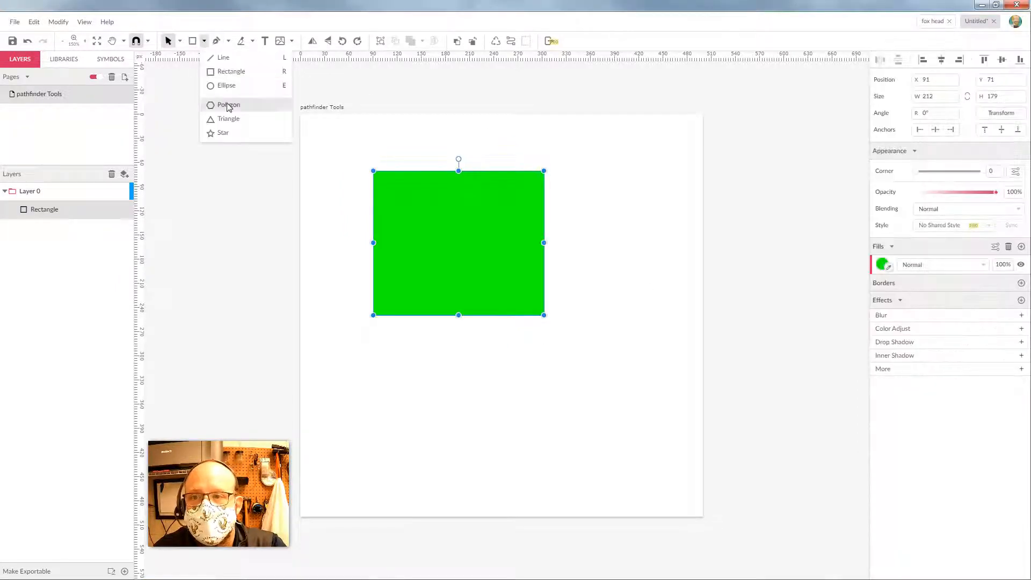
left_click(225, 104)
left_click_drag(525, 292, 604, 377)
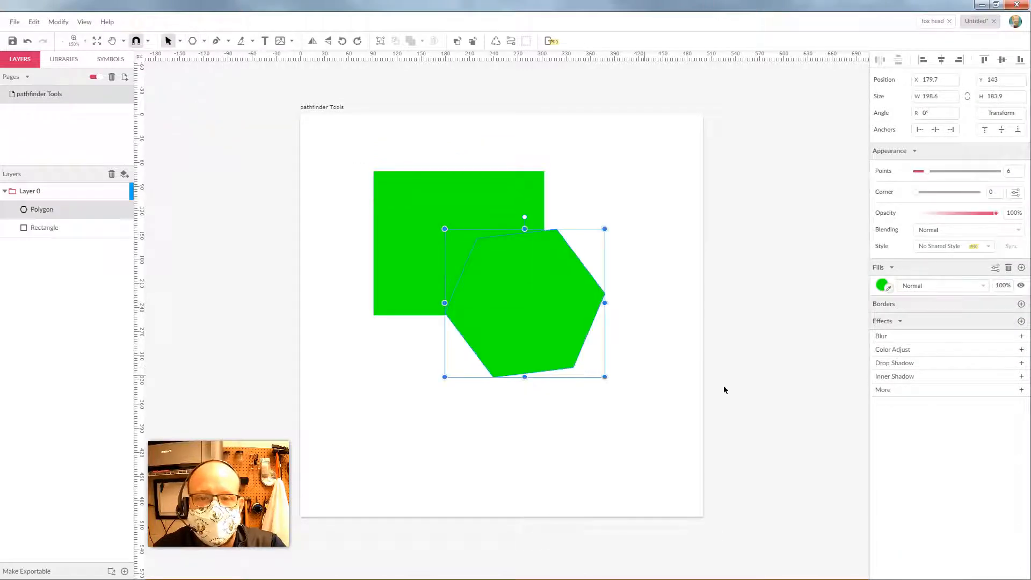
left_click(882, 286)
left_click(899, 469)
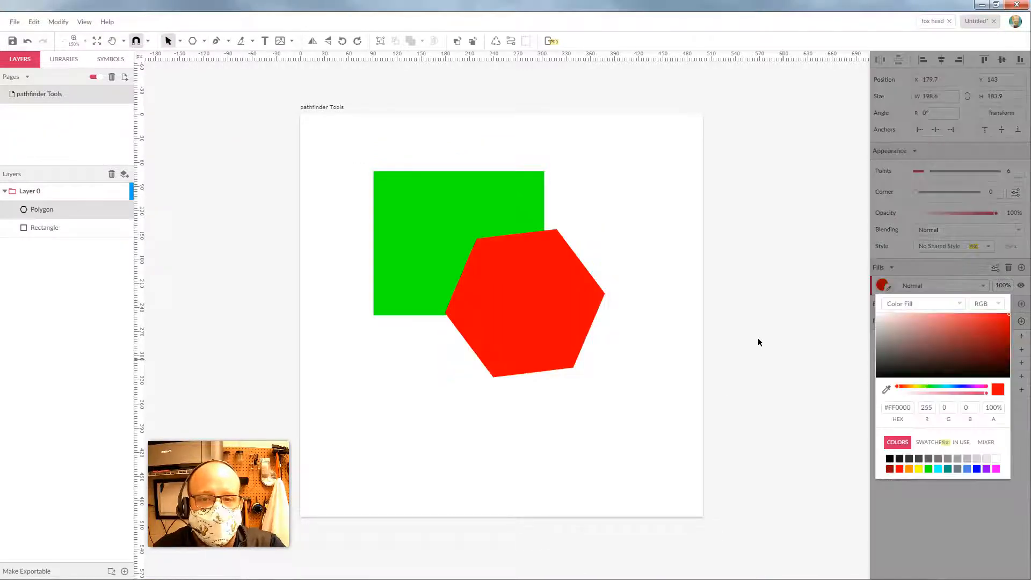
left_click(203, 122)
Step: Subtract the red polygon from the green rectangle, inspect the resulting compound shape, and undo the operation
left_click_drag(630, 156, 434, 398)
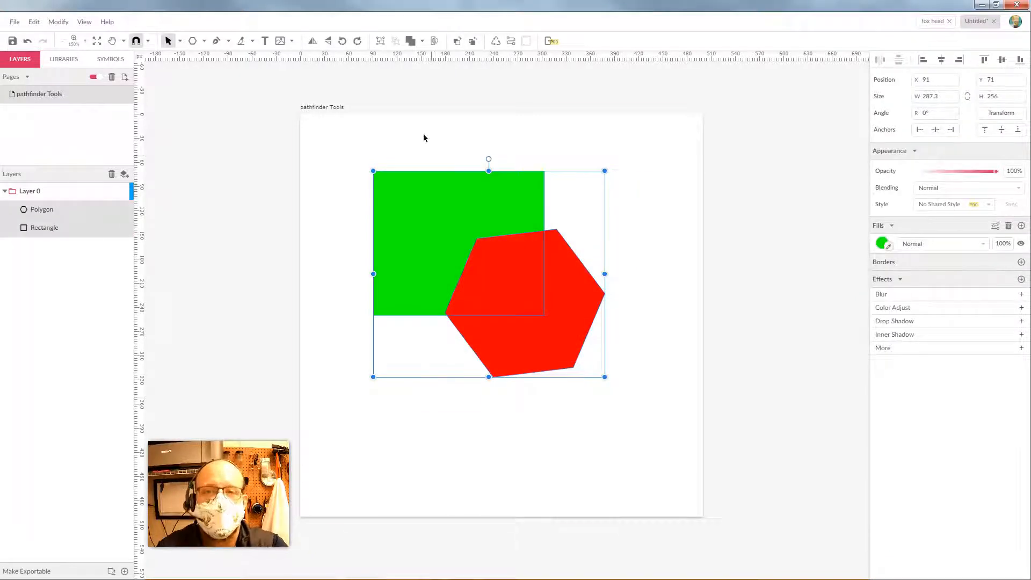
left_click(422, 42)
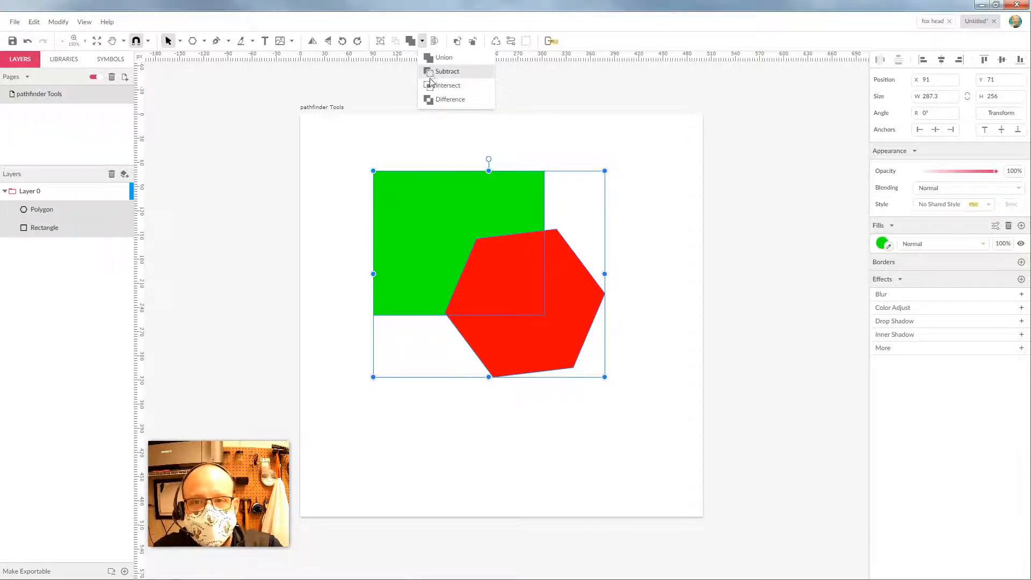
left_click(449, 73)
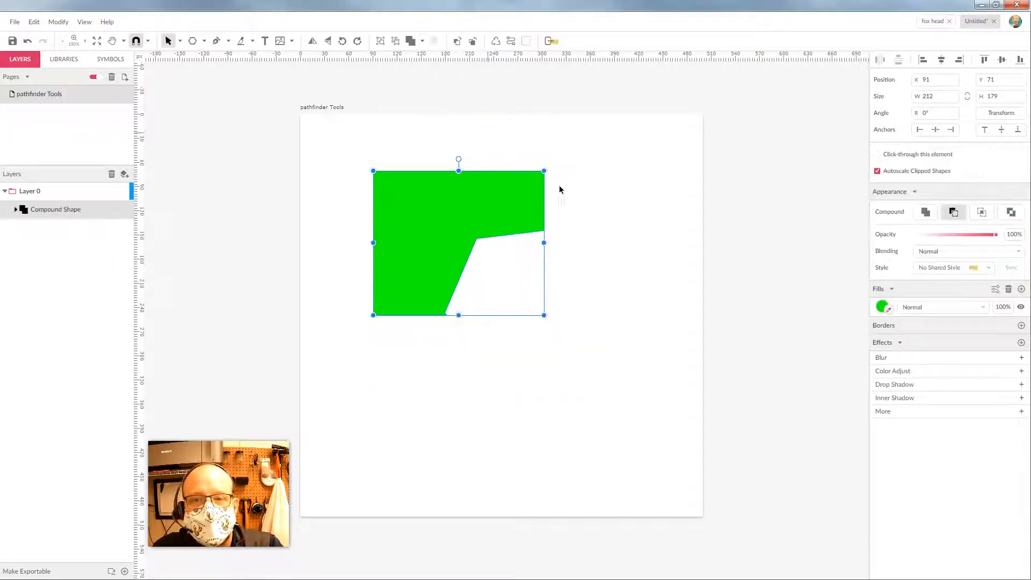
left_click(646, 217)
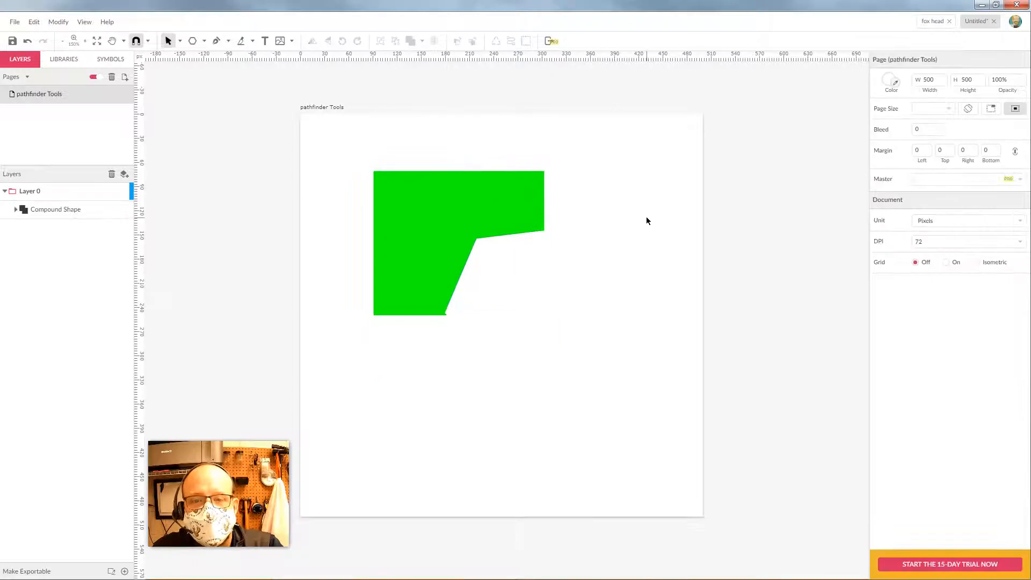
left_click(473, 220)
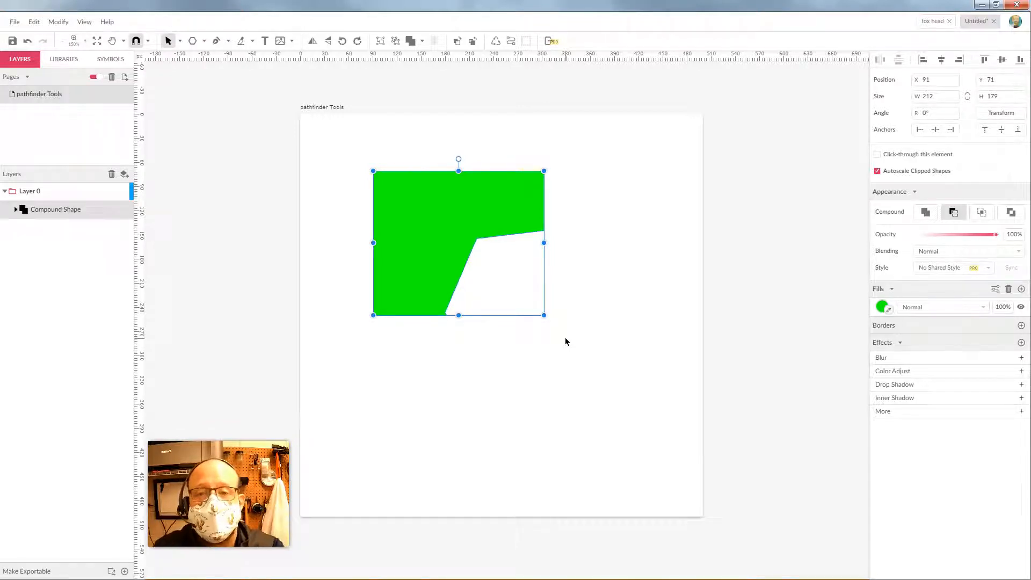
left_click(601, 190)
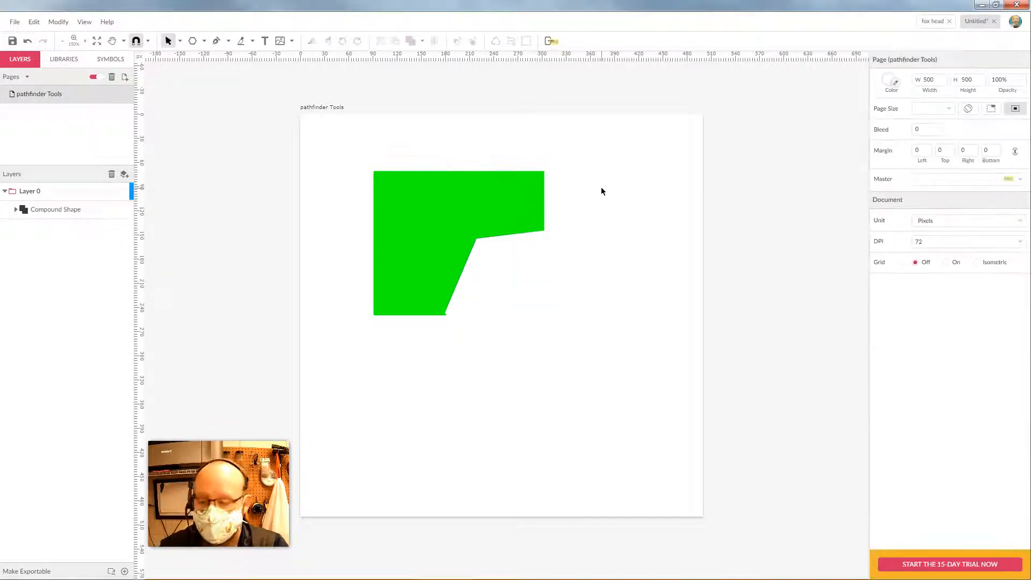
key("ctrl+z")
Step: Move the rectangle and polygon pair to the page's upper left and place a duplicate pair at its lower right
left_click_drag(637, 171, 436, 420)
left_click(620, 365)
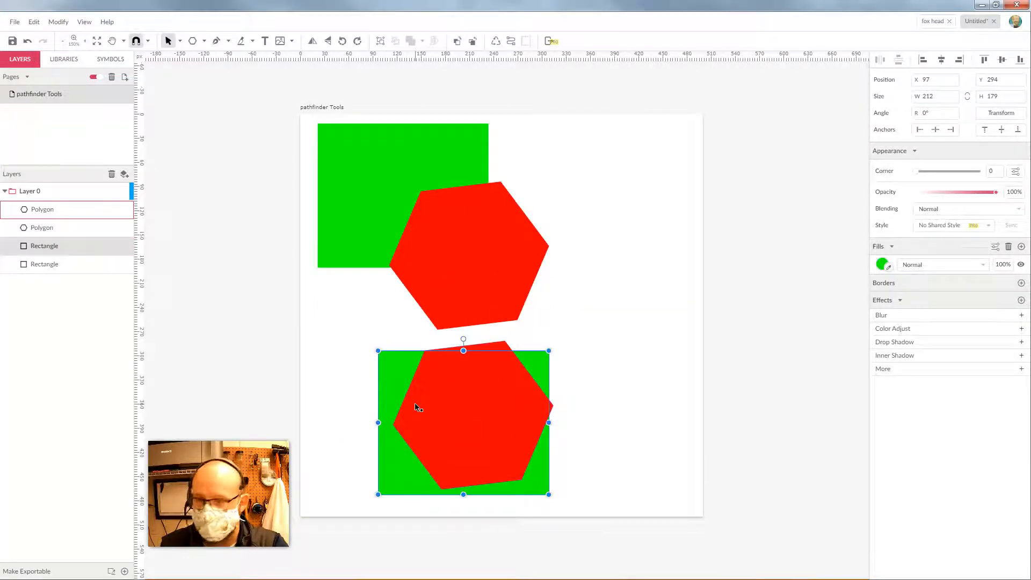
key("ctrl+z")
left_click_drag(605, 345, 430, 451)
left_click_drag(380, 380, 527, 396)
left_click_drag(457, 297, 508, 352)
key("ctrl+z")
left_click(655, 312)
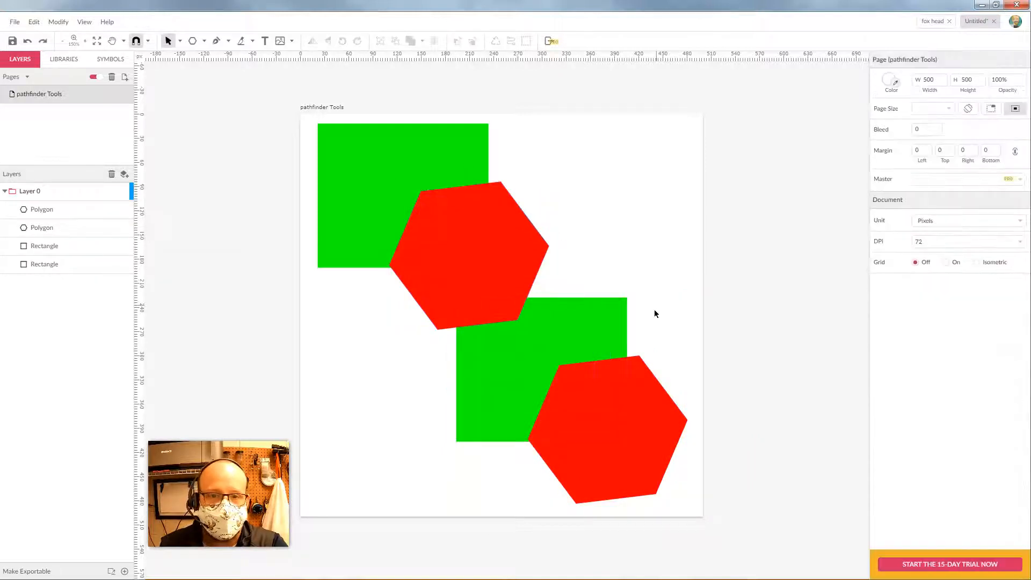
Step: Scale the lower-right pair down to about 195 × 174 px and reposition it near X 258, Y 268
left_click_drag(655, 314, 574, 442)
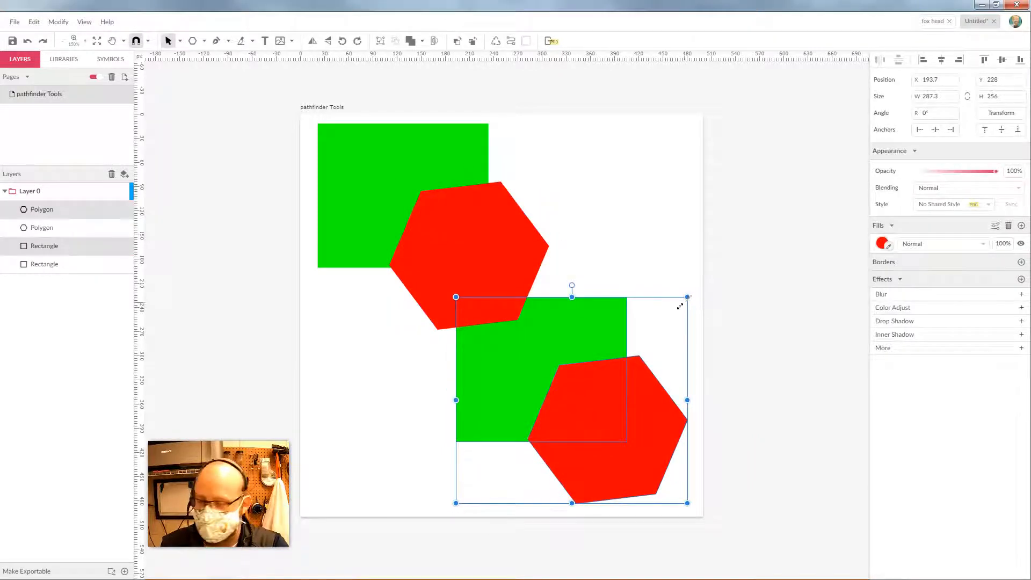
left_click_drag(687, 297, 614, 363)
left_click_drag(540, 424, 592, 390)
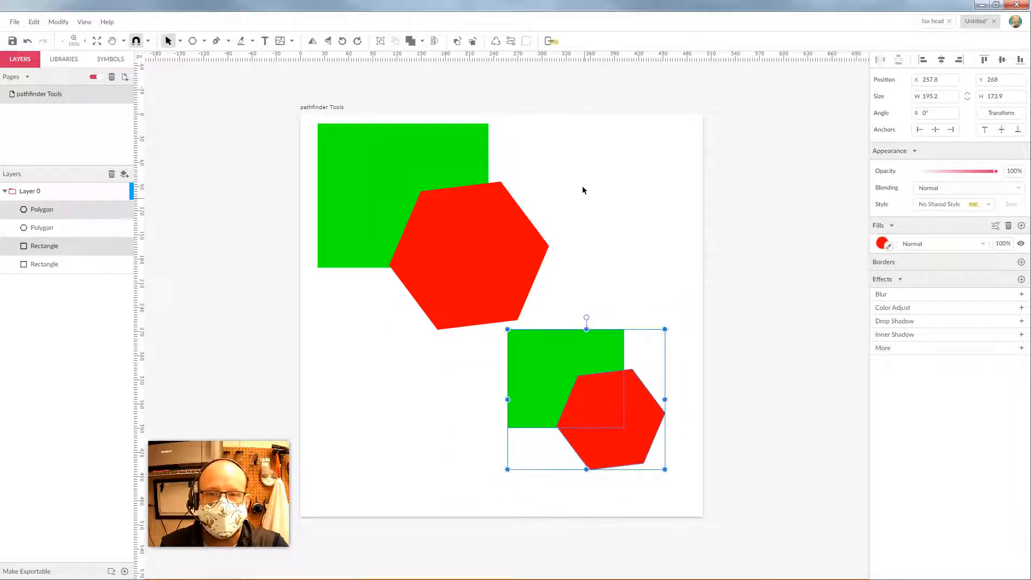
Step: Scale the upper-left pair down to about 209 × 186 px and reposition it near X 33, Y 71
left_click_drag(543, 144, 454, 200)
left_click_drag(550, 125, 485, 179)
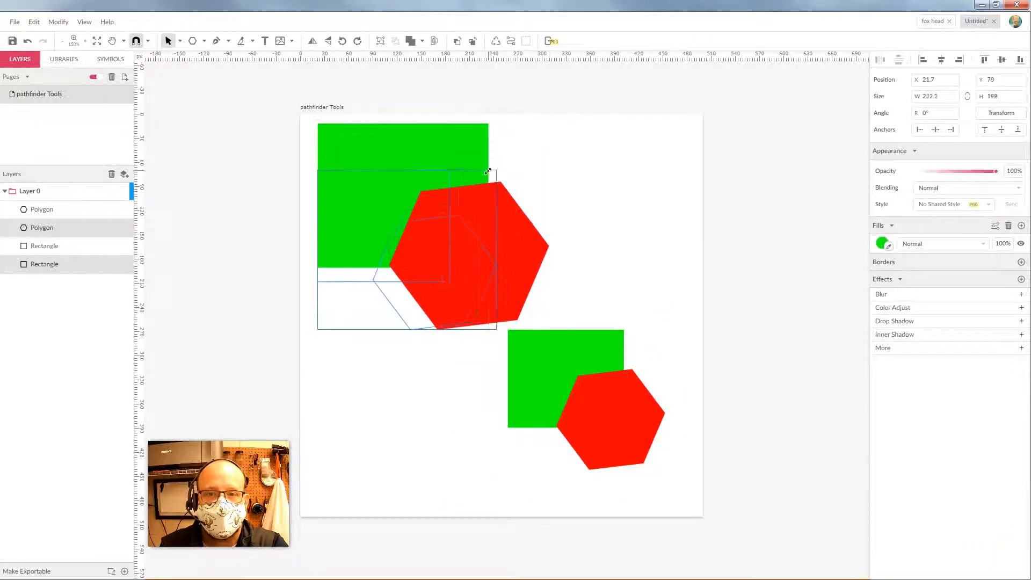
left_click_drag(417, 265, 428, 257)
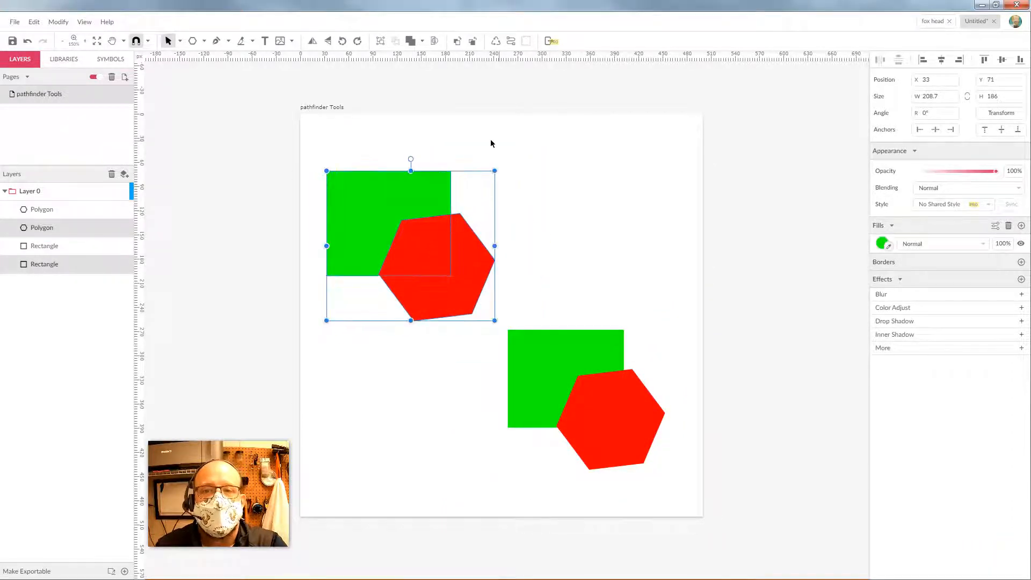
Step: Subtract the red polygon from the green rectangle in the upper-left pair
left_click(422, 40)
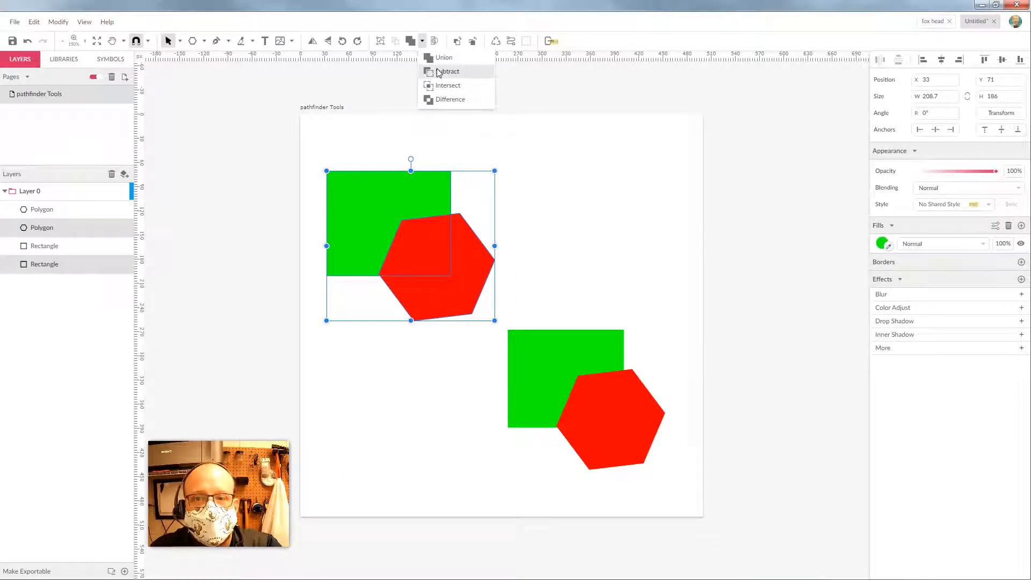
left_click(439, 71)
left_click(634, 188)
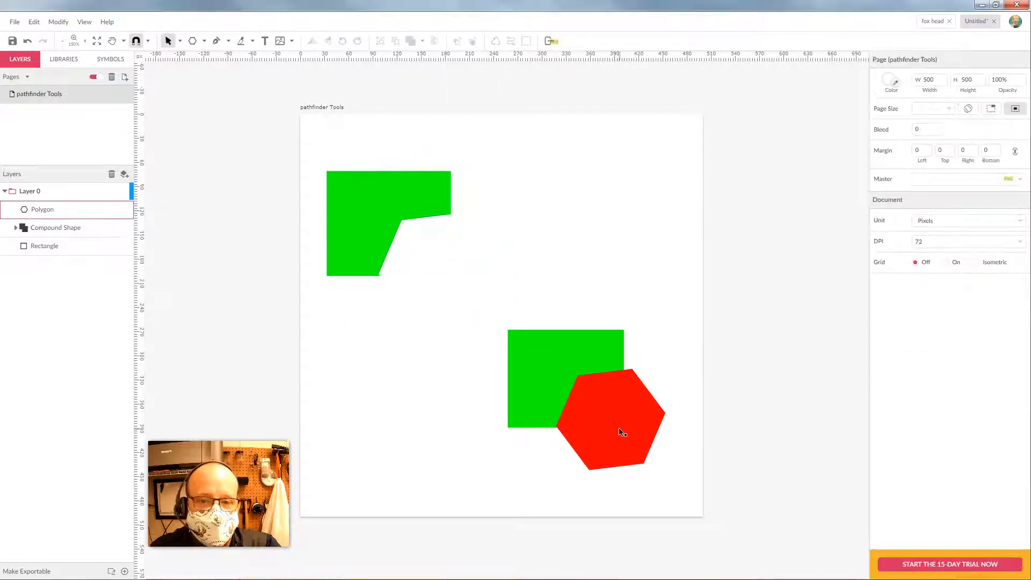
left_click(622, 432)
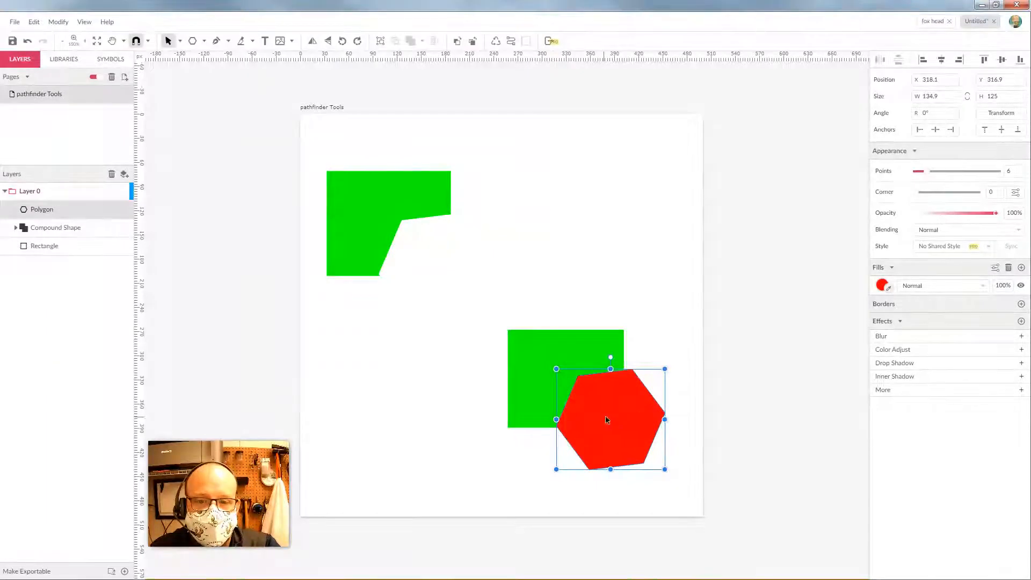
left_click(562, 349)
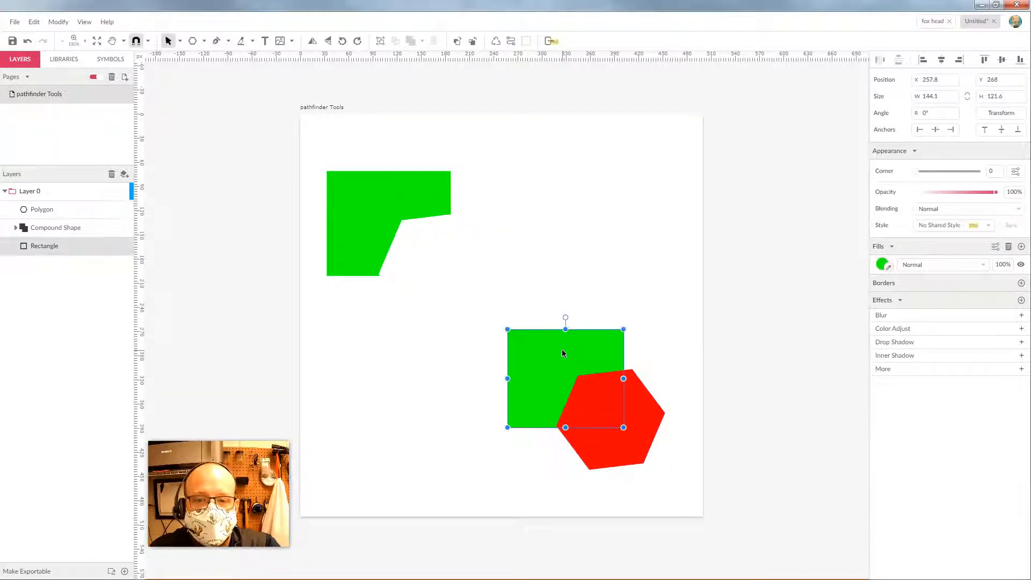
left_click(59, 22)
mouse_move(84, 22)
left_click(100, 39)
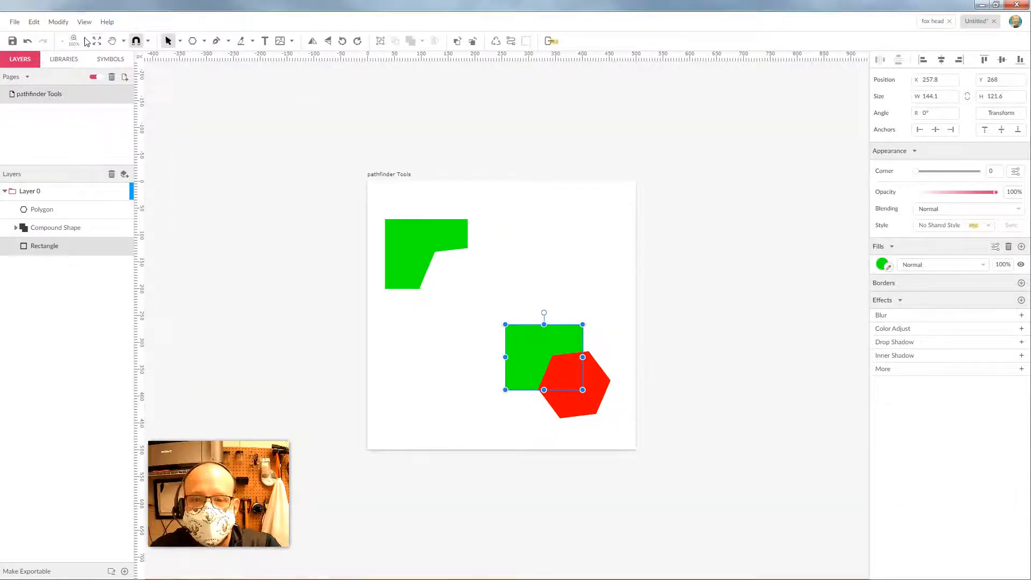
key("ctrl+z")
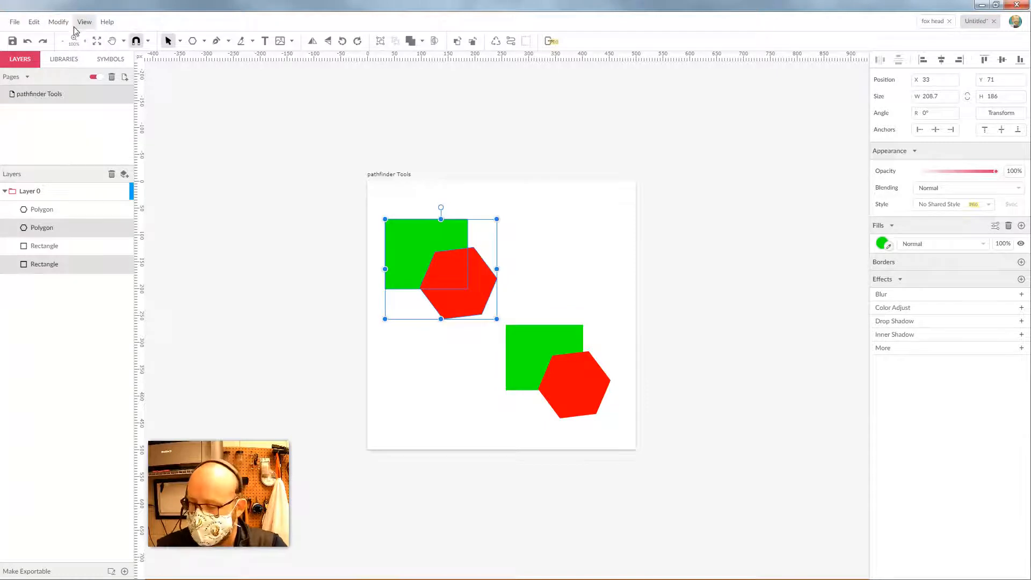
key("ctrl+shift+z")
left_click(58, 22)
mouse_move(68, 55)
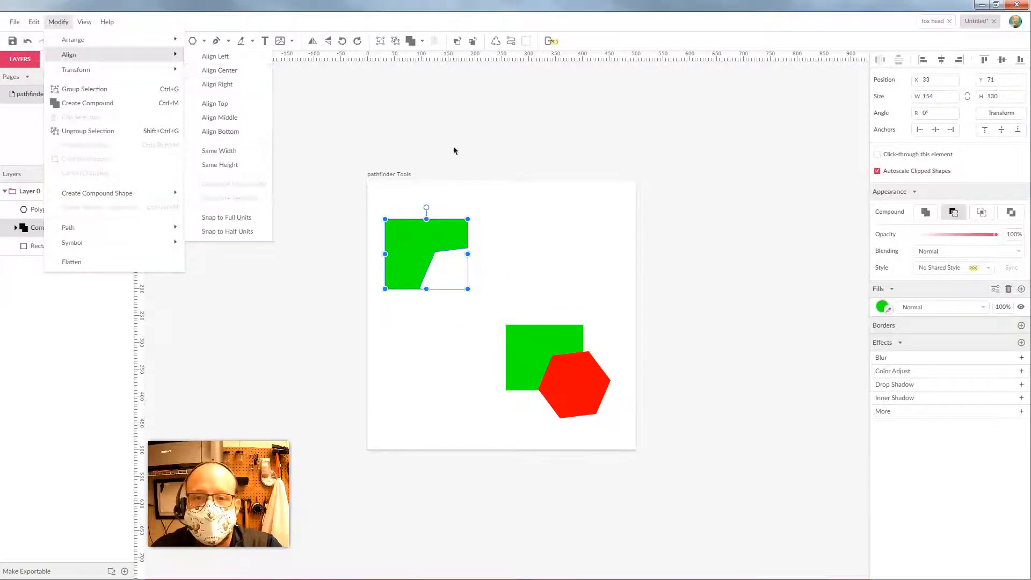
left_click(454, 147)
Step: Bring the lower-right green rectangle to the front, above the red polygon
left_click_drag(625, 296, 535, 422)
left_click(524, 314)
left_click(519, 372)
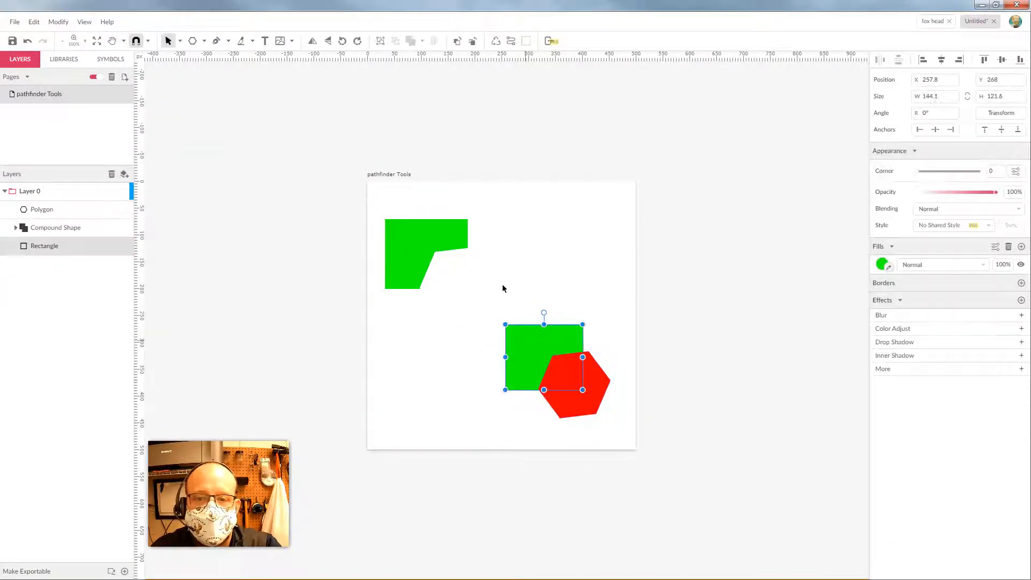
left_click(58, 22)
mouse_move(75, 42)
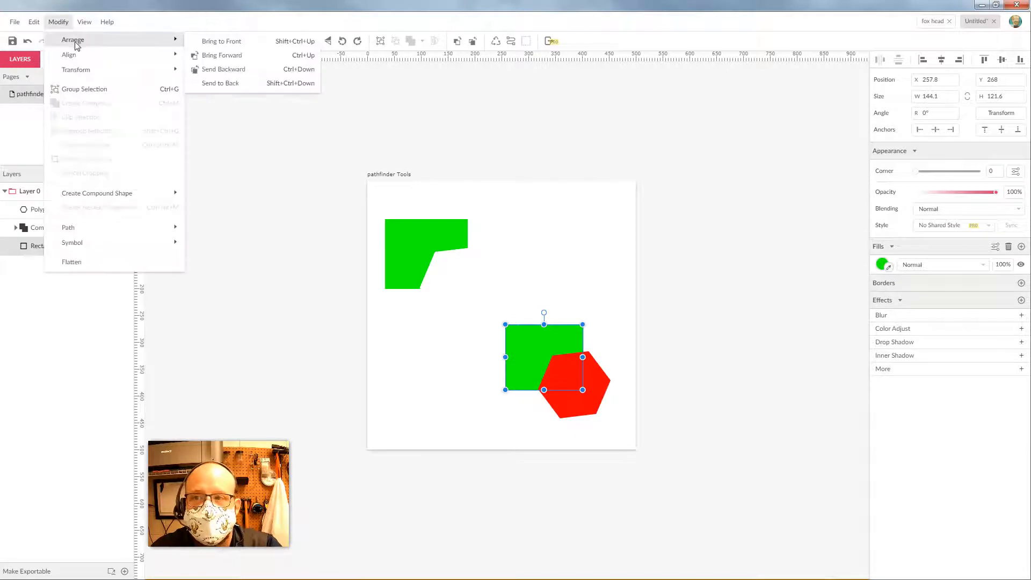
left_click(217, 45)
left_click(543, 258)
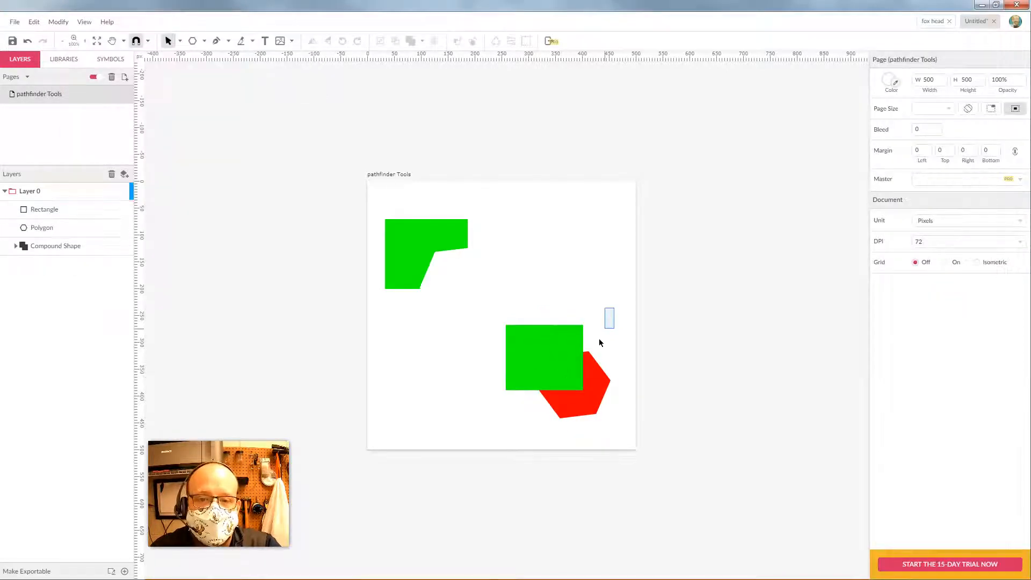
Step: Subtract the green rectangle from the red polygon in the lower-right pair
left_click_drag(600, 342, 545, 424)
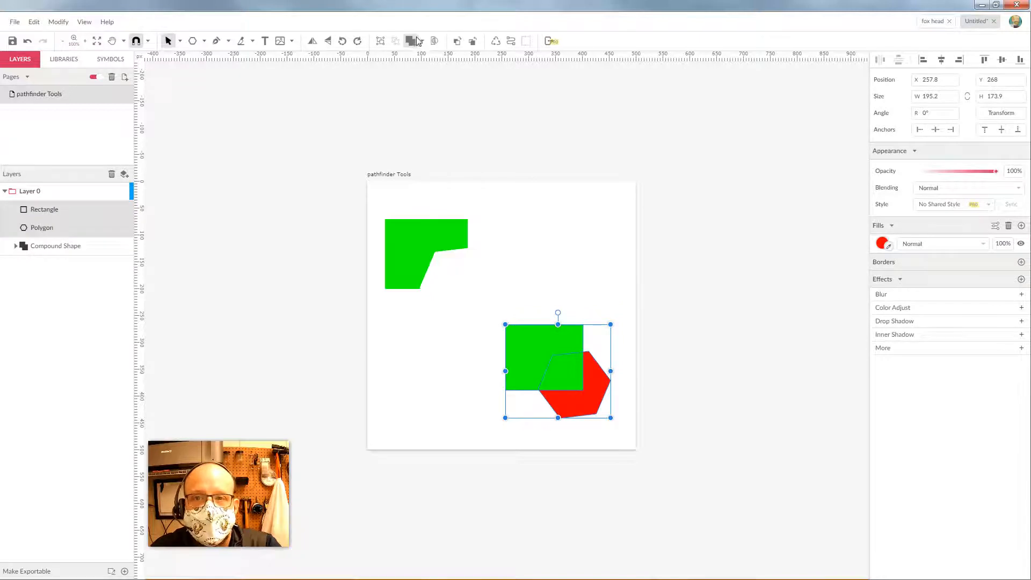
left_click(418, 41)
left_click(436, 70)
left_click(592, 307)
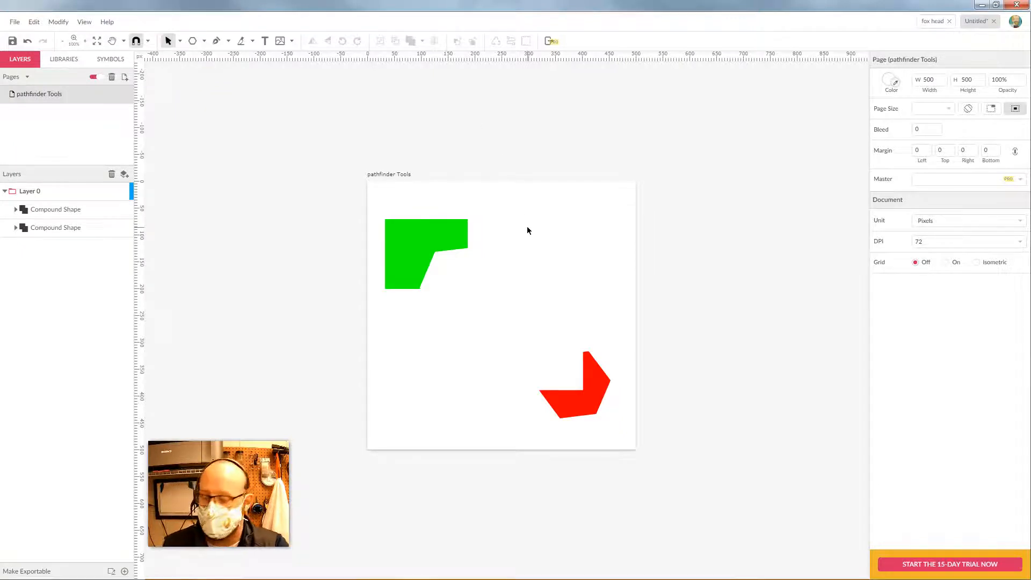
Step: Delete both subtracted compound shapes from the page
left_click_drag(574, 225, 419, 420)
key("Delete")
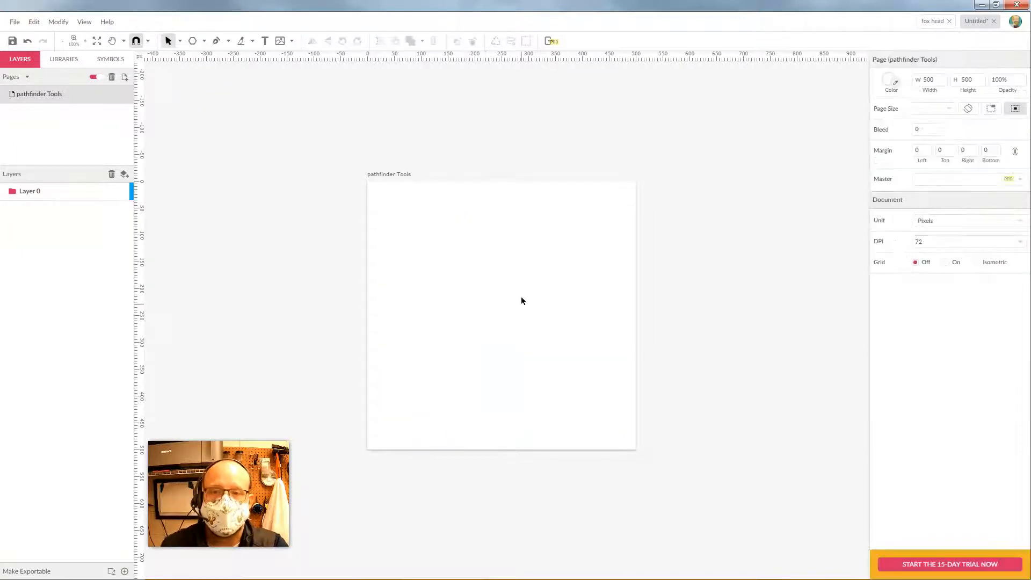
Step: Draw a rectangle about 174 × 122 px left of the page's center and fill it with dark red #AC2121
left_click(204, 41)
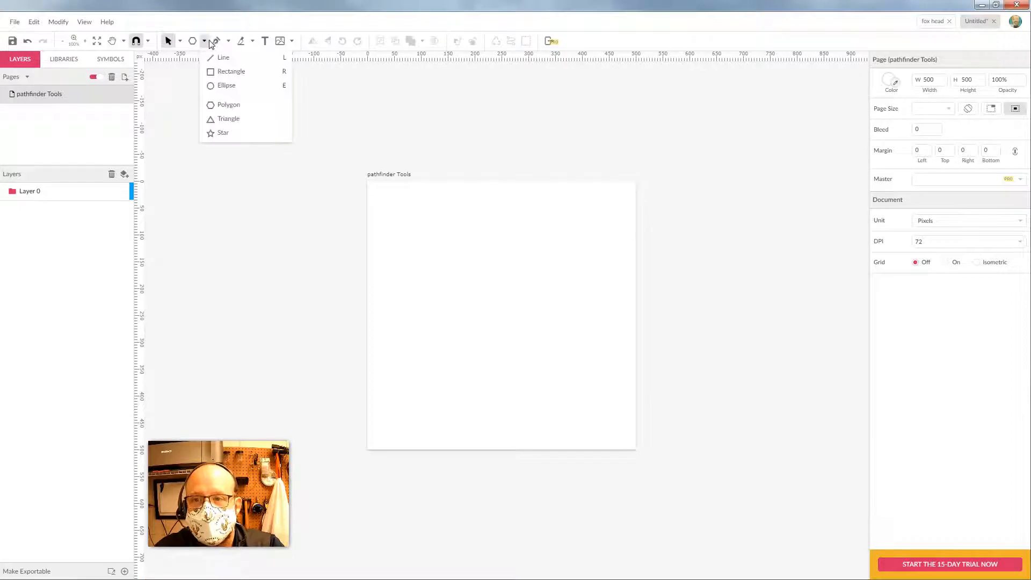
left_click(230, 70)
left_click_drag(420, 269, 514, 334)
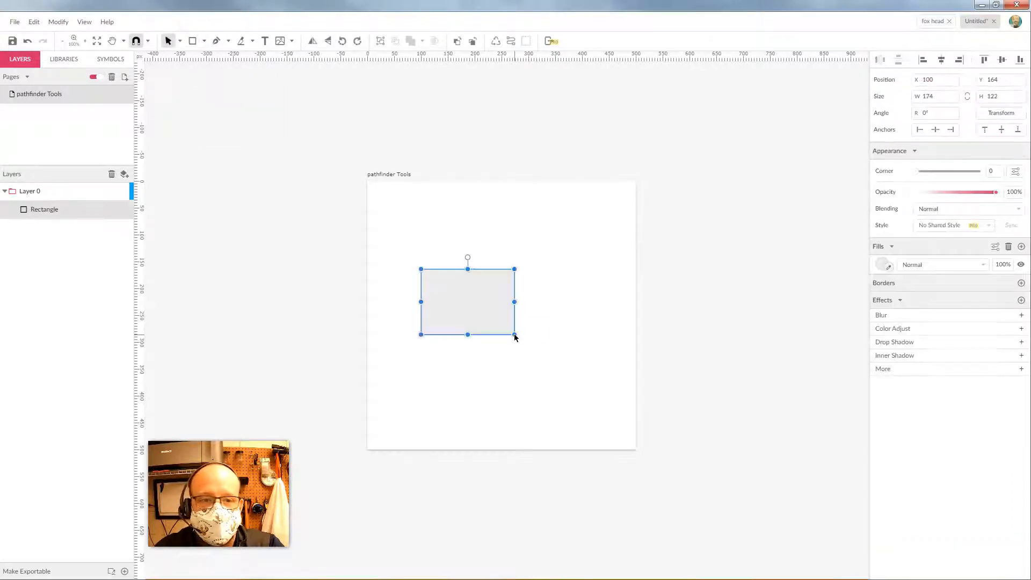
left_click(884, 264)
left_click(984, 314)
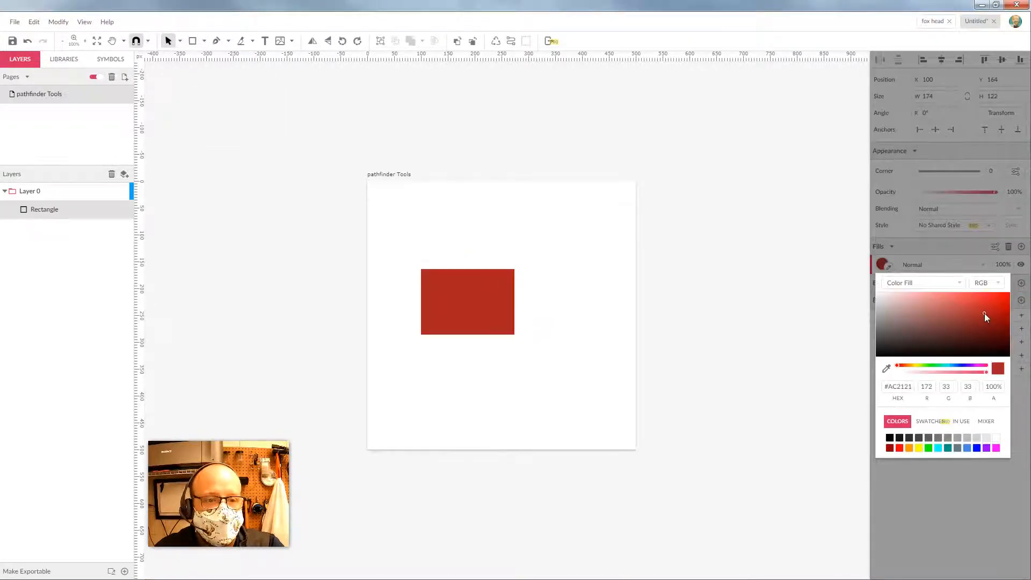
left_click(554, 212)
Step: Draw a five-pointed star about 258 × 250 px overlapping the rectangle's right end and fill it with purple
left_click(204, 41)
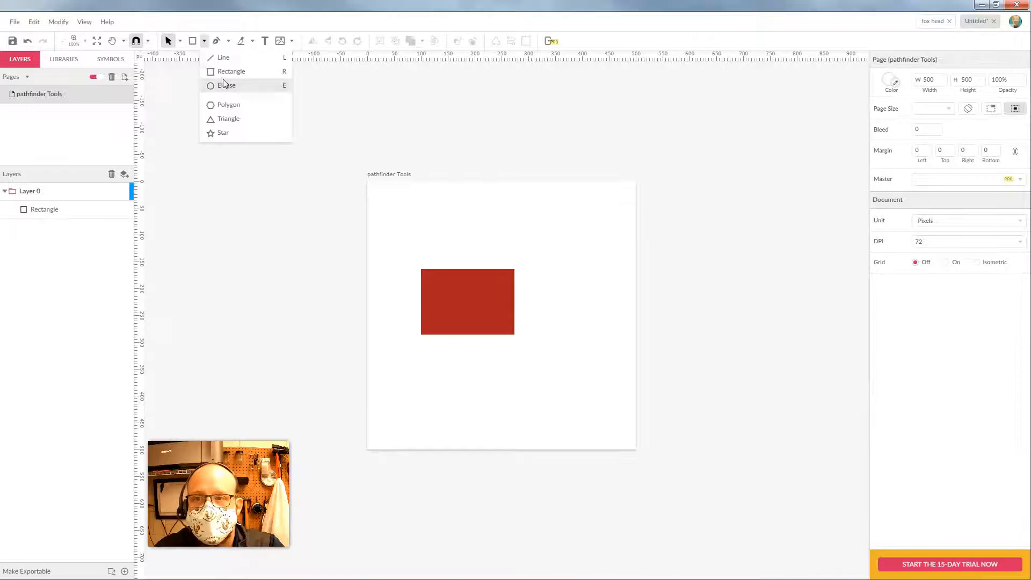
left_click(236, 132)
left_click_drag(540, 307, 471, 373)
left_click(878, 301)
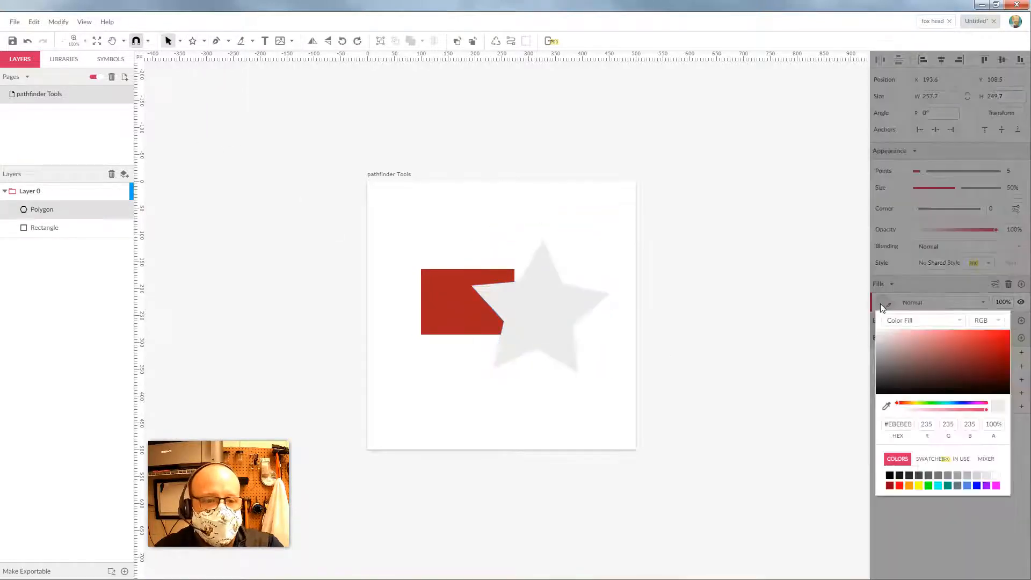
left_click(987, 486)
left_click(583, 234)
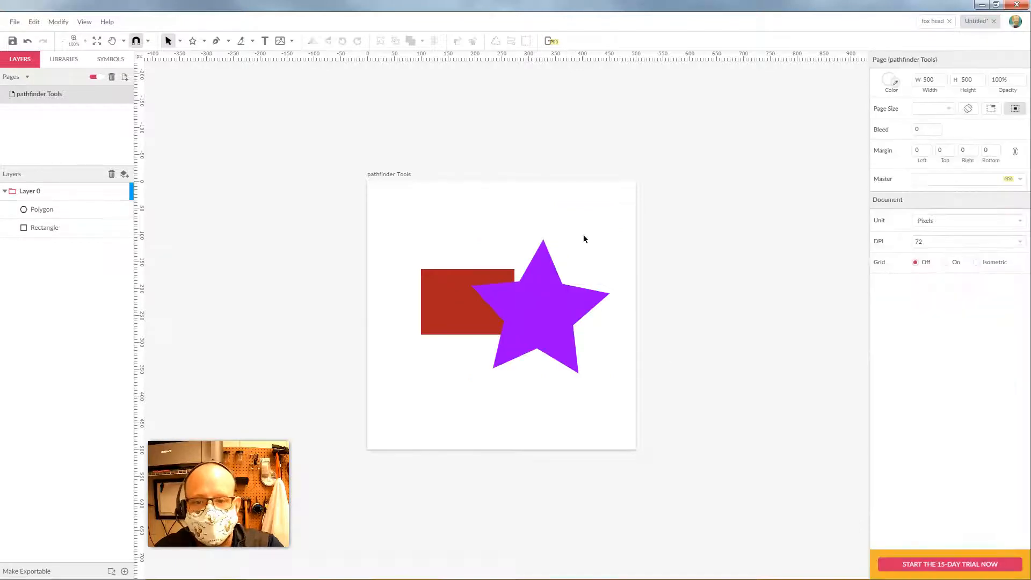
Step: Scale the rectangle and star pair down to about 231 × 164 px and arrange two copies, one above the other
left_click_drag(583, 234, 469, 370)
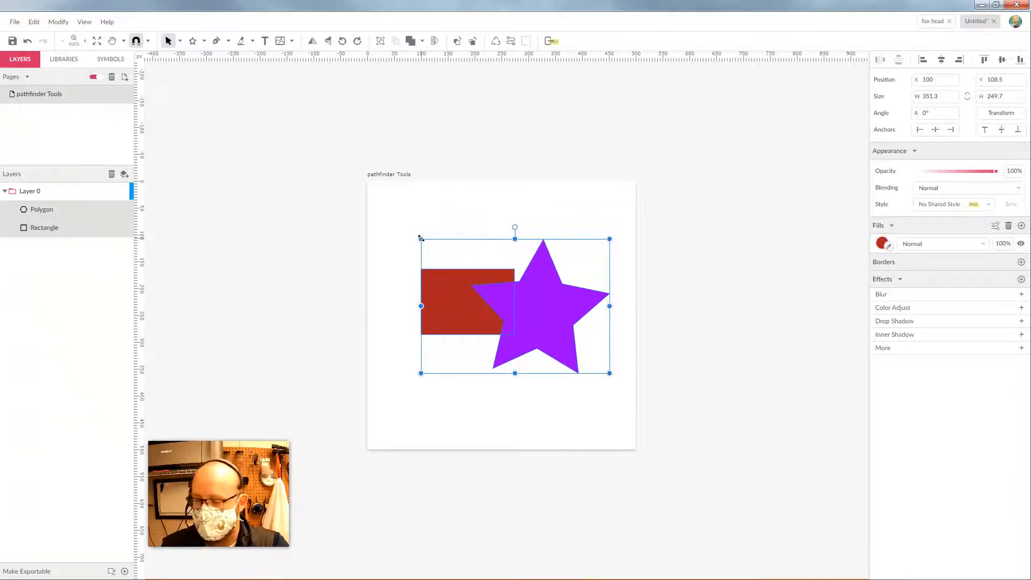
left_click_drag(420, 238, 485, 285)
left_click_drag(561, 324, 509, 350)
left_click(553, 208)
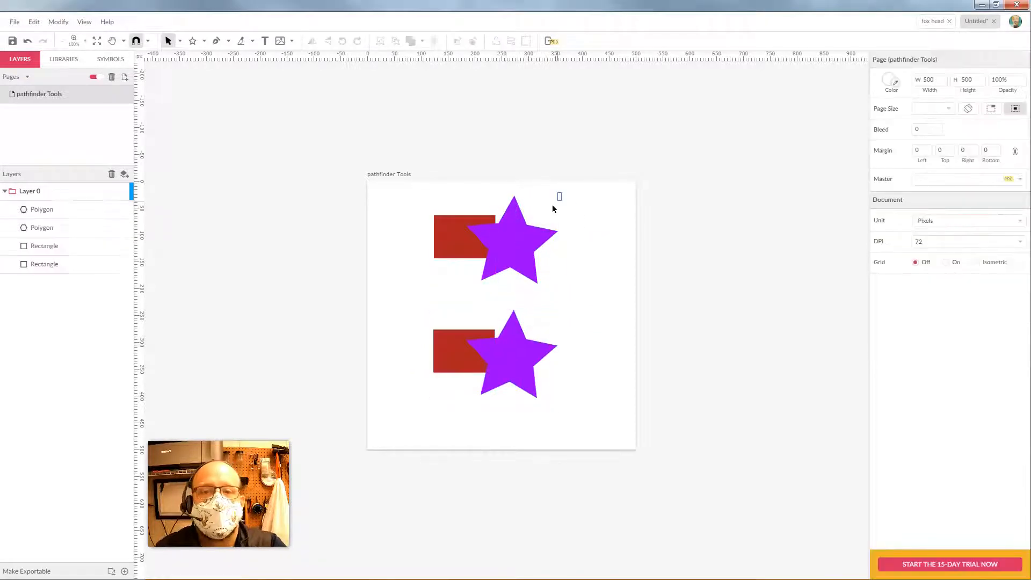
Step: Intersect the rectangle and star of the upper pair
left_click_drag(553, 208, 440, 261)
left_click(423, 40)
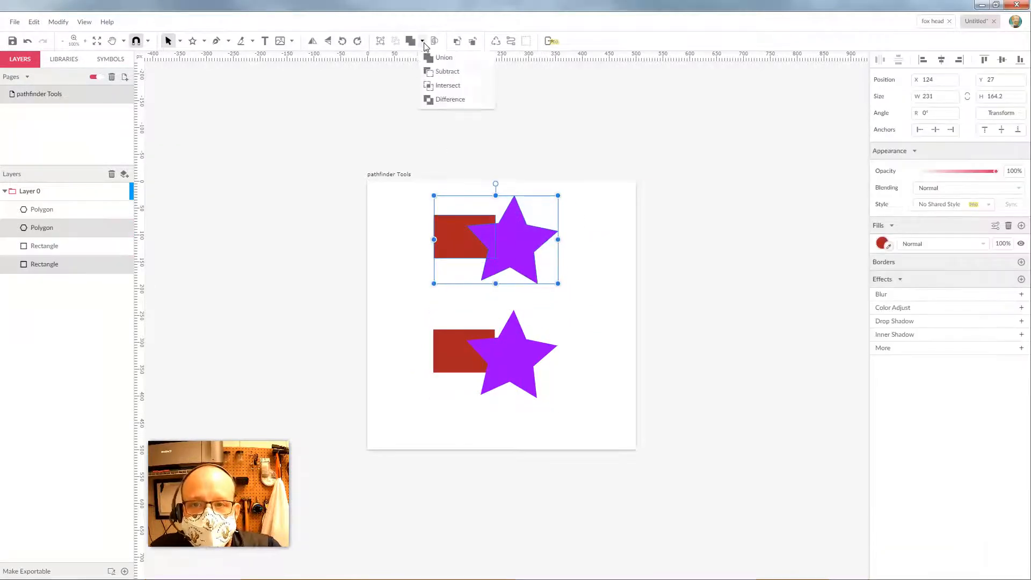
left_click(450, 86)
left_click(494, 216)
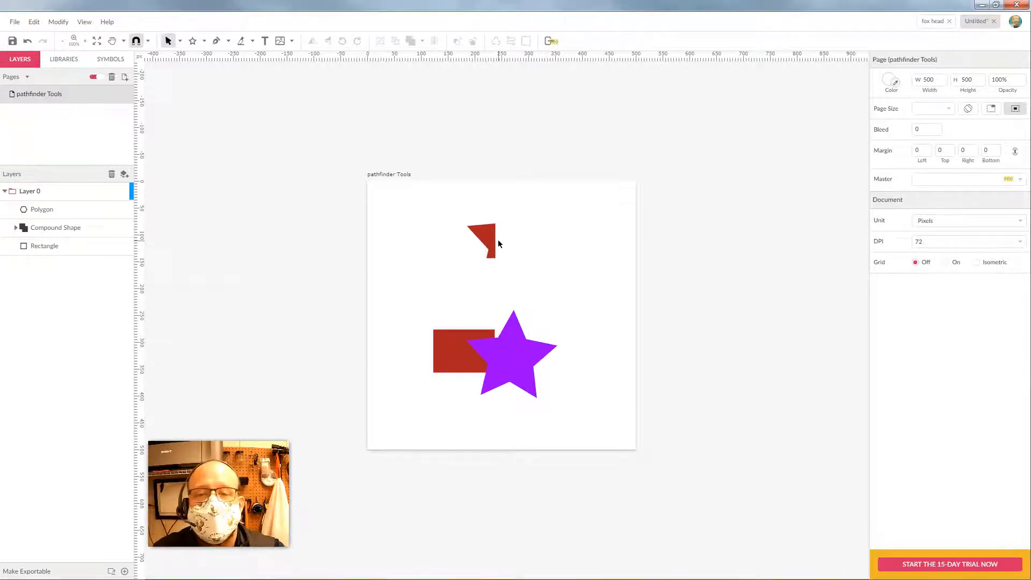
Step: Apply Difference to the rectangle and star of the lower pair
left_click_drag(556, 333, 415, 420)
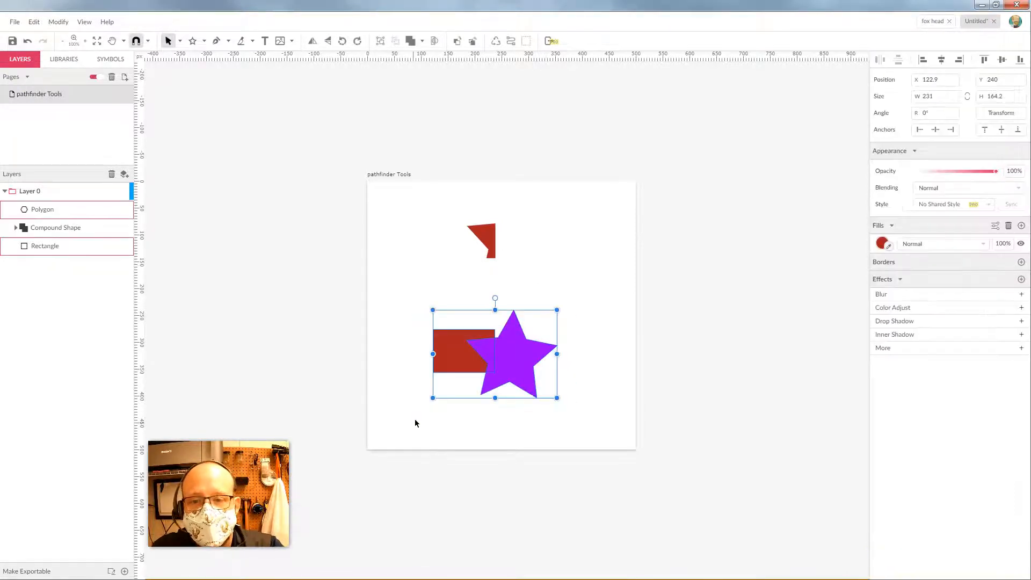
left_click(423, 42)
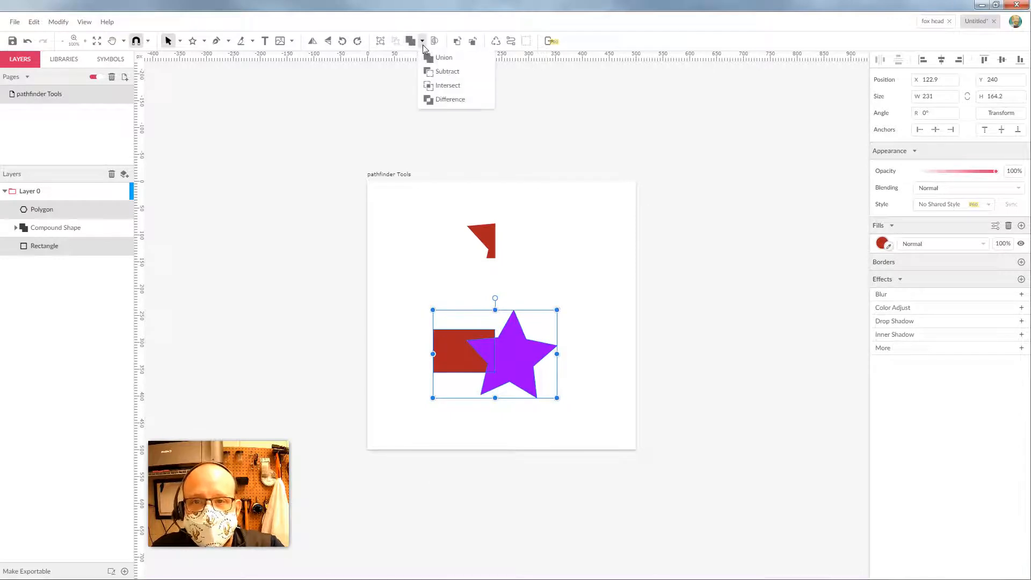
left_click(449, 100)
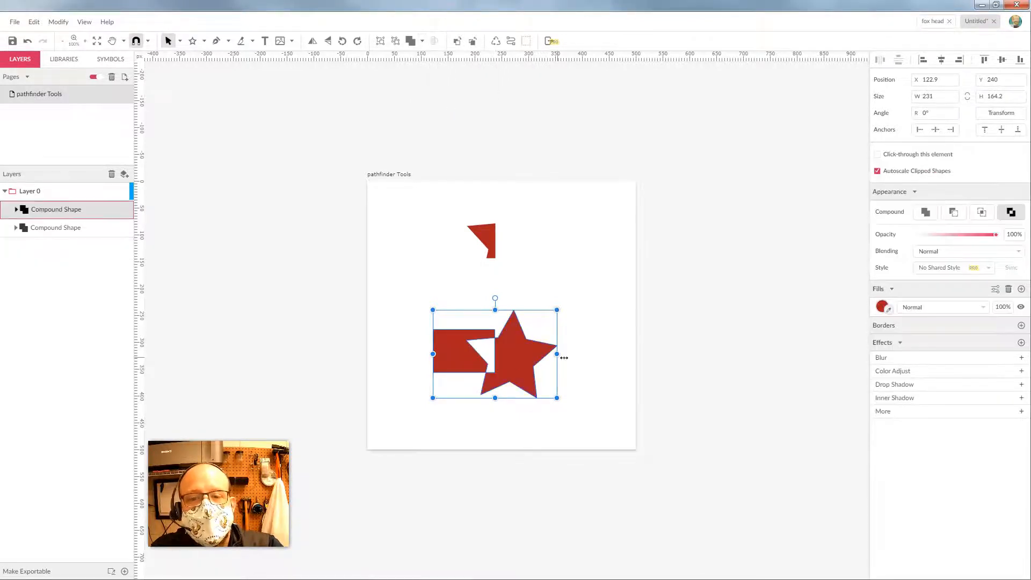
key("Escape")
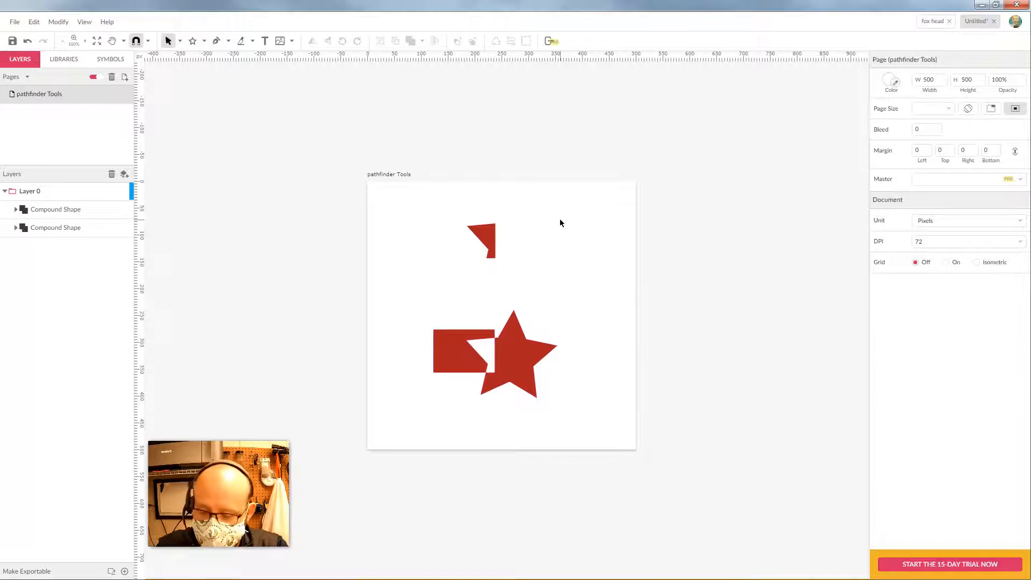
Step: Switch Layer 0 to outline display to view the paths of both compound shapes
key("ctrl+plus")
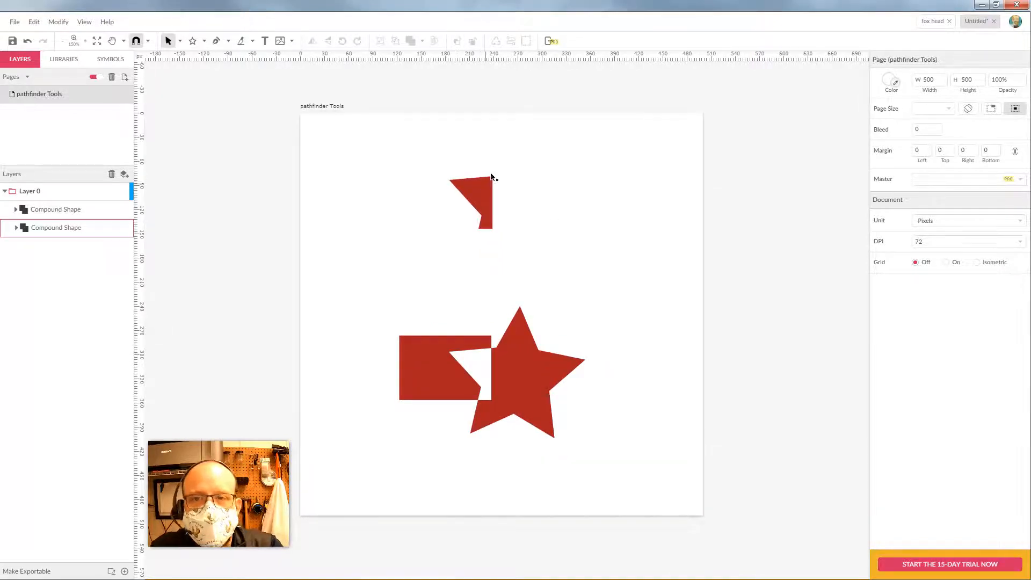
left_click_drag(624, 147, 411, 475)
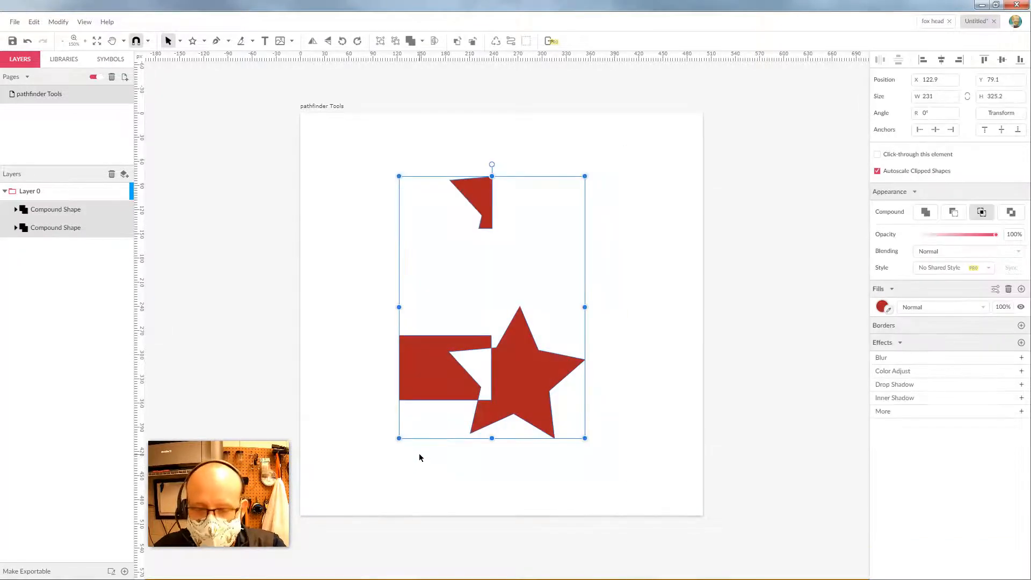
left_click(596, 195)
left_click(87, 196)
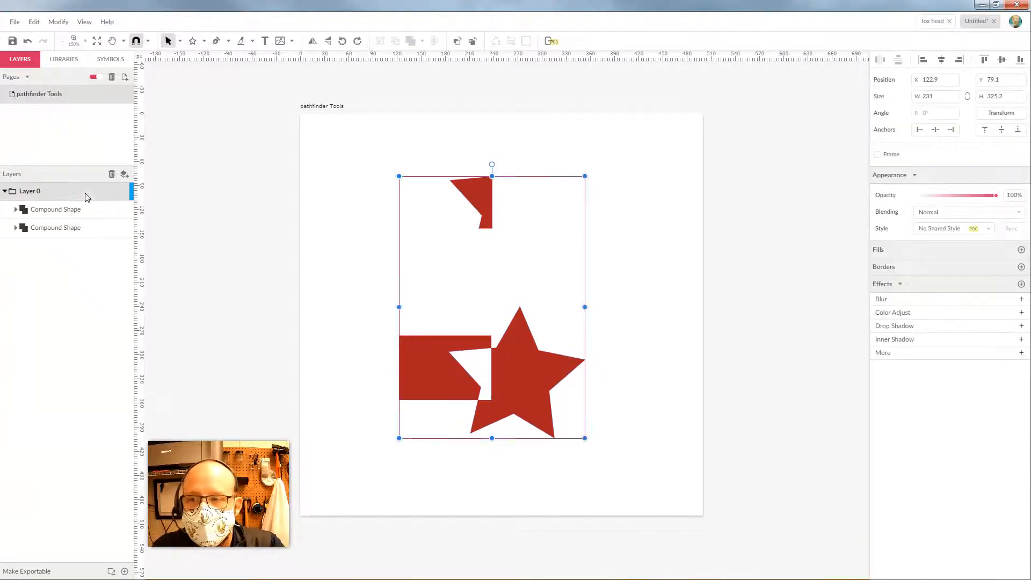
left_click(124, 191)
left_click(583, 374)
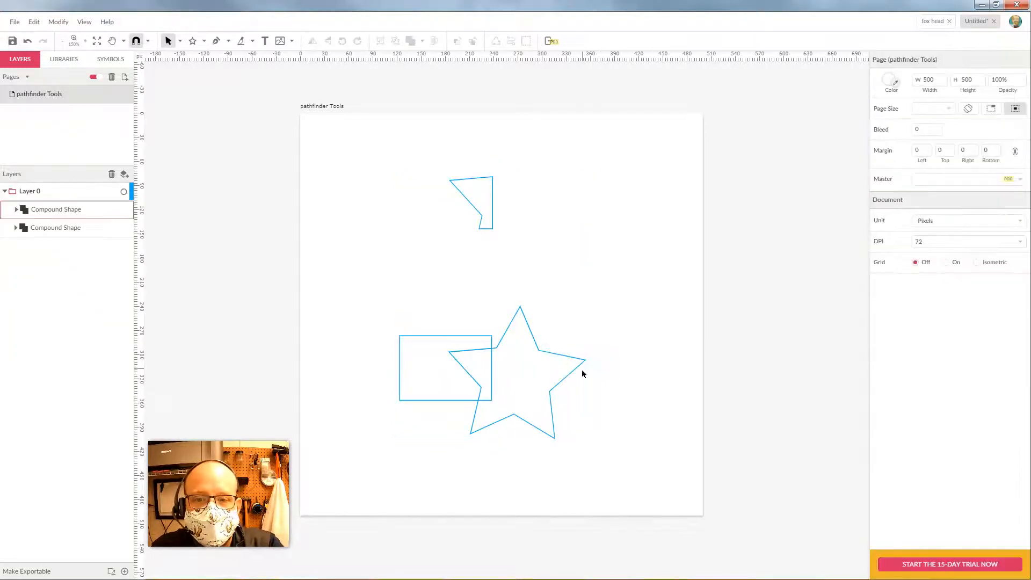
Step: Examine the outlines of the lower compound shape, and return Layer 0 to filled display
left_click(492, 362)
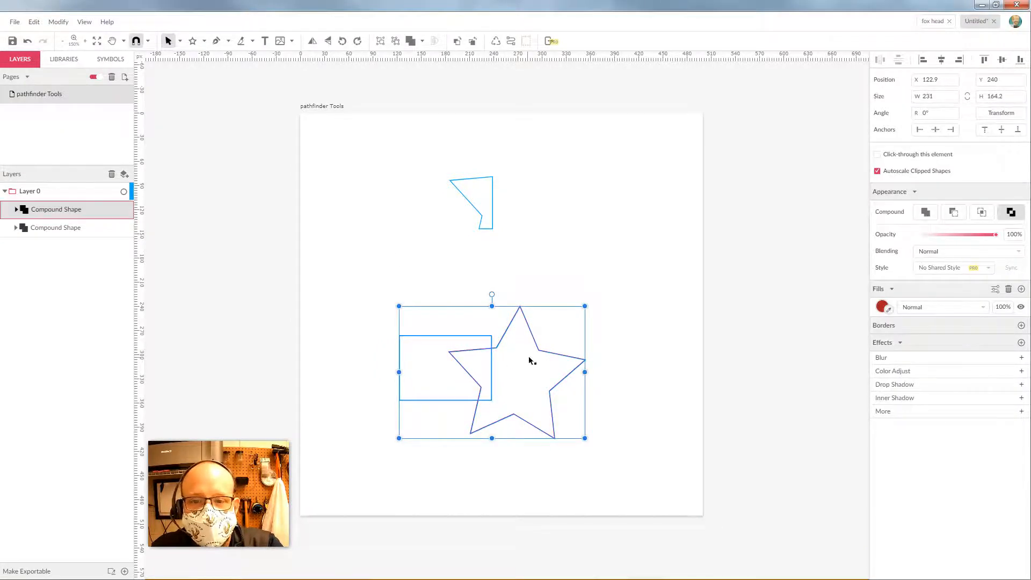
left_click(585, 341)
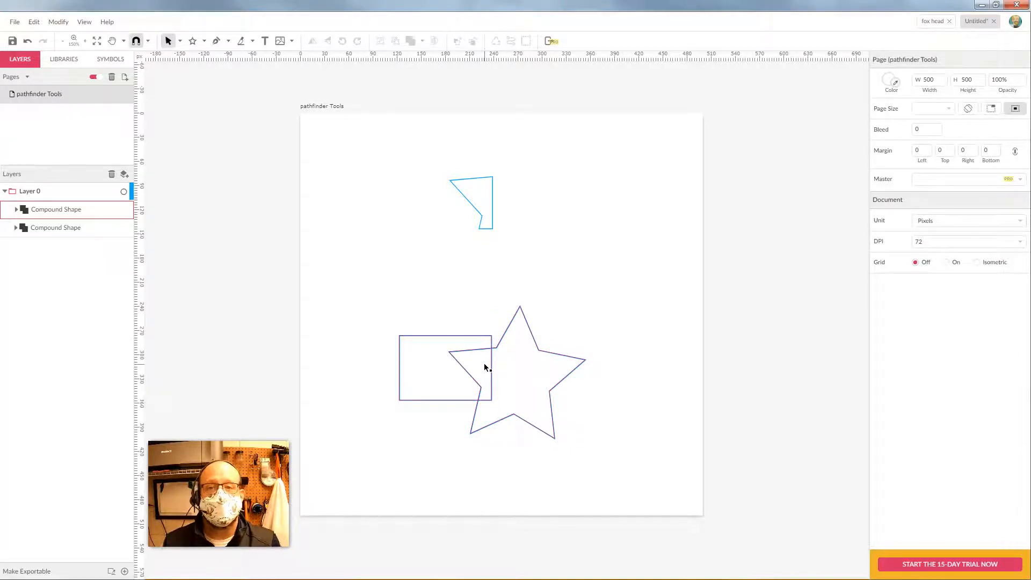
left_click_drag(632, 197, 398, 448)
left_click(123, 192)
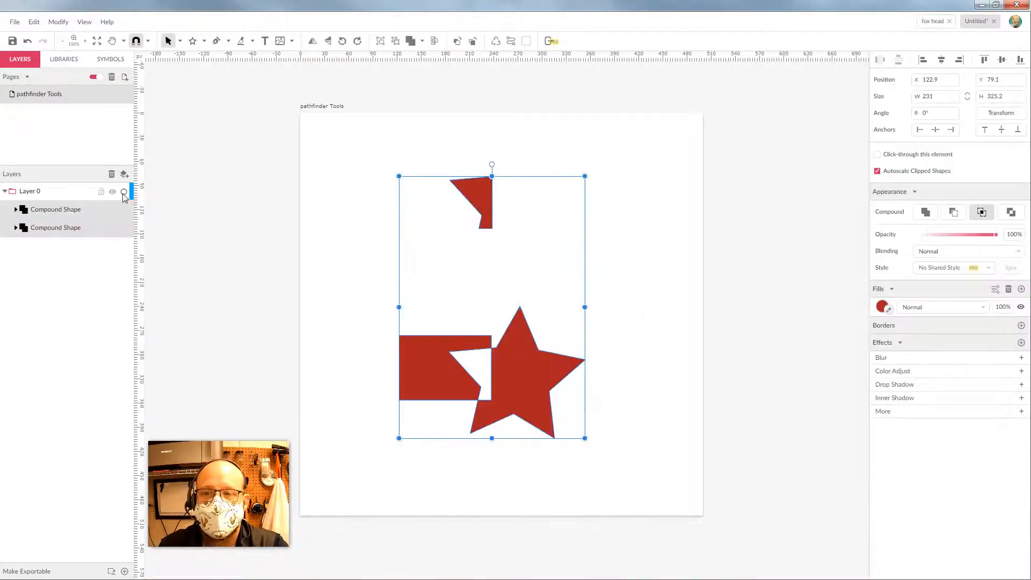
Step: Delete the intersected and difference compound shapes, leaving the page empty
left_click(578, 232)
left_click_drag(638, 184, 405, 440)
key("Delete")
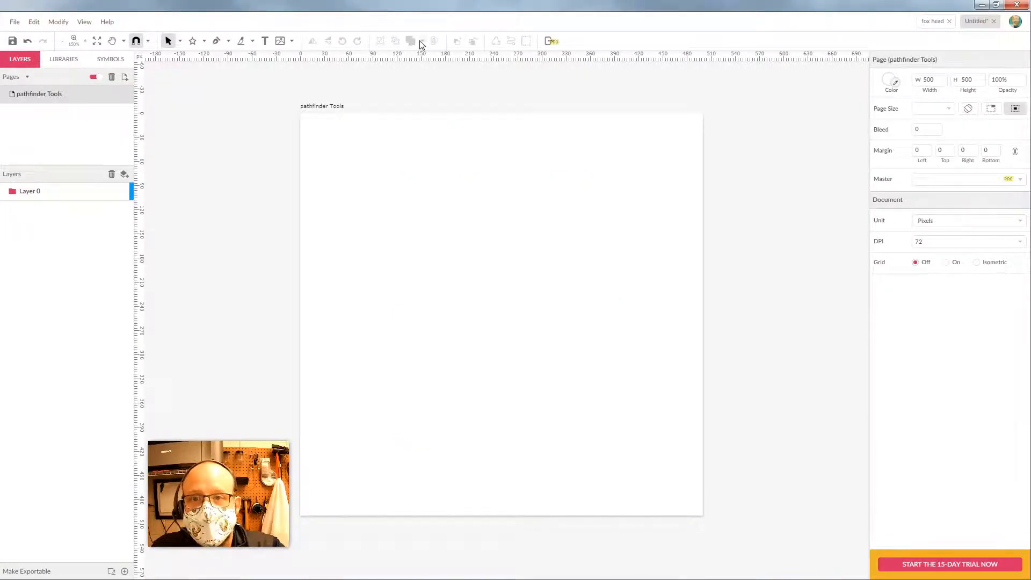
Step: Draw a tall, narrow rectangle about 30 × 318 px near the page's center as a tree trunk
left_click(206, 44)
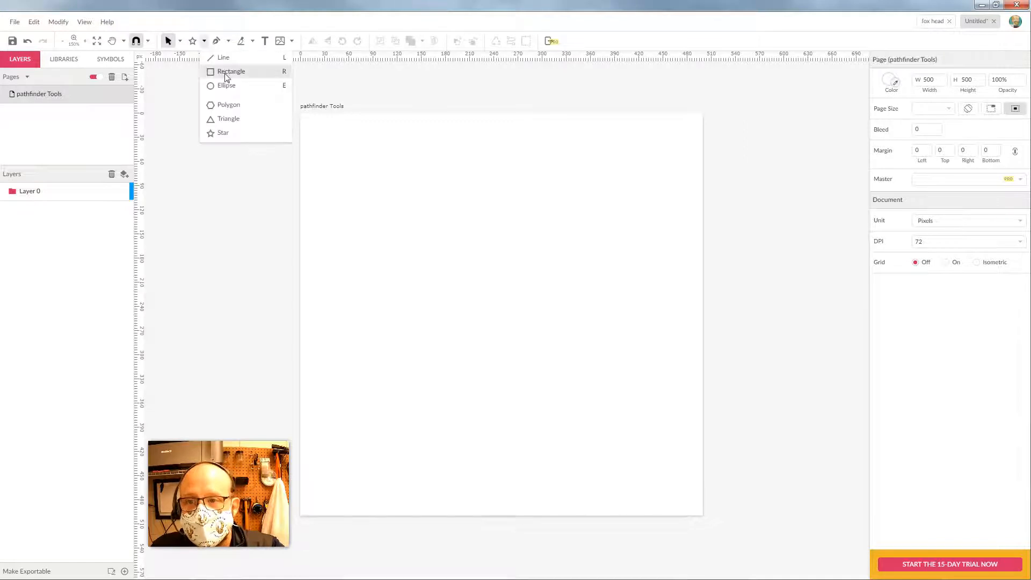
left_click(223, 71)
mouse_move(477, 242)
left_mouse_down()
mouse_move(488, 467)
mouse_move(502, 498)
left_mouse_up()
left_click(513, 211)
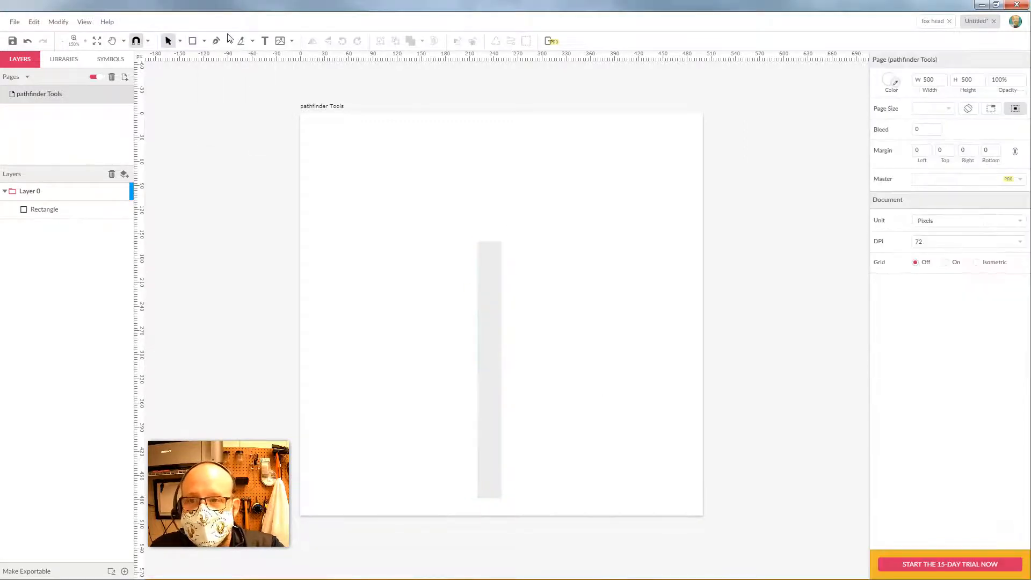
Step: Draw three overlapping triangles about 95, 201 and 327 px wide, stacked smallest to largest down the trunk to form a tree
left_click(204, 41)
left_click(229, 118)
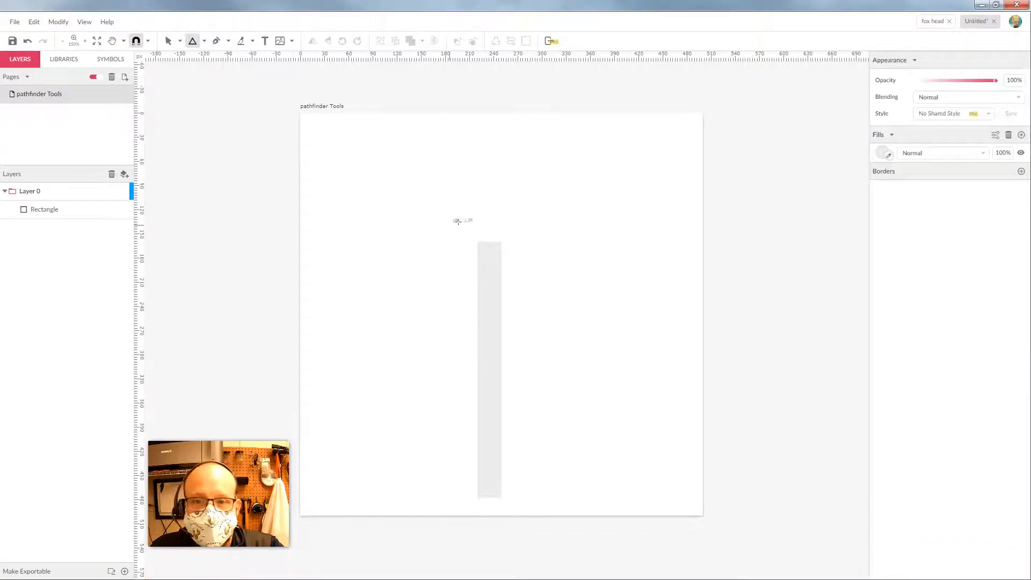
mouse_move(457, 221)
left_mouse_down()
mouse_move(451, 286)
mouse_move(468, 248)
mouse_move(463, 232)
mouse_move(426, 249)
mouse_move(477, 231)
left_mouse_up()
left_click_drag(517, 168, 489, 422)
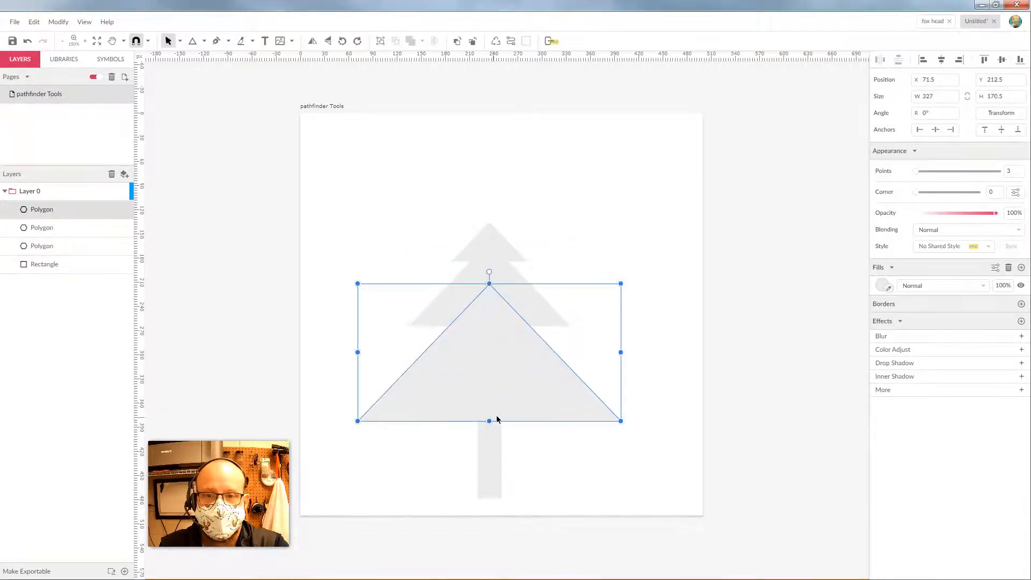
left_click(625, 221)
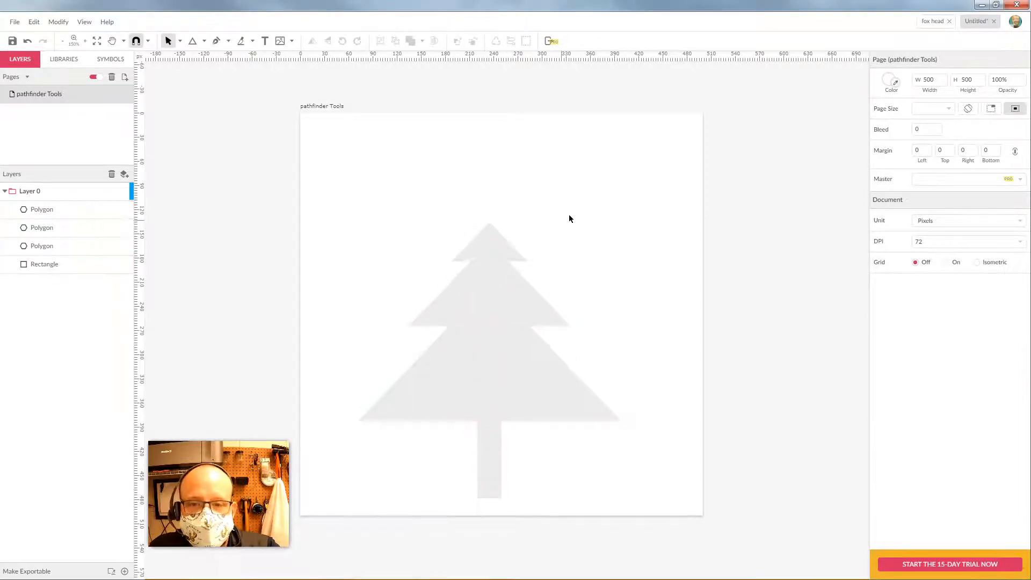
Step: Combine the three triangles and the trunk with Union, and move the united tree to about X 32, Y 33
left_click_drag(592, 177, 426, 492)
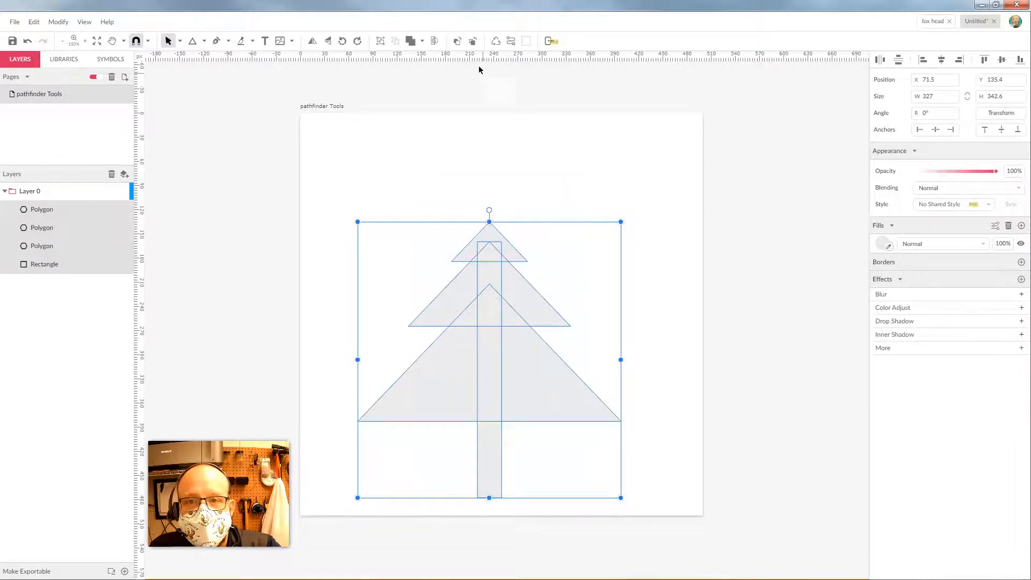
left_click(422, 42)
left_click(439, 58)
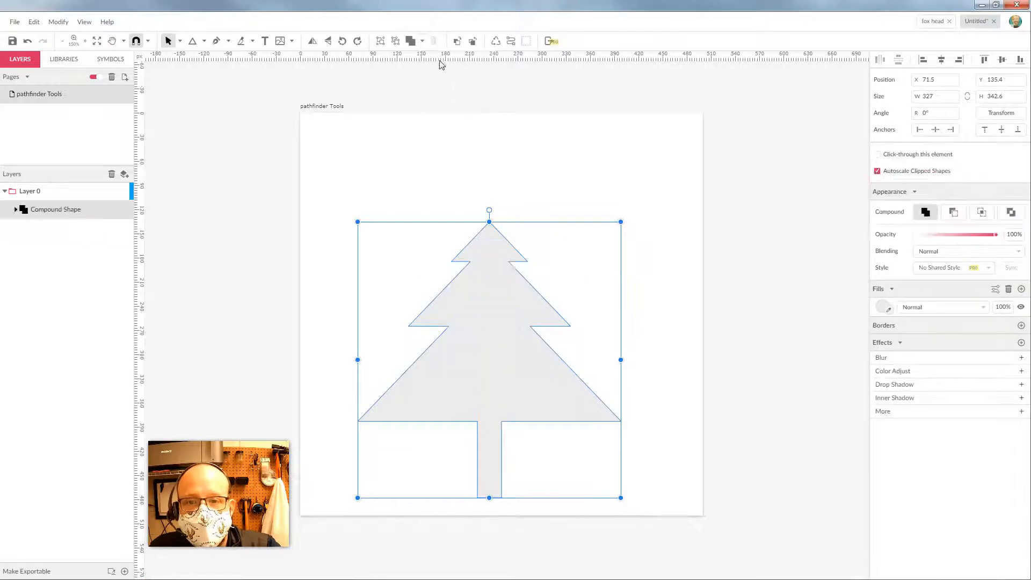
left_click(511, 215)
left_click(512, 306)
left_click_drag(508, 385, 476, 303)
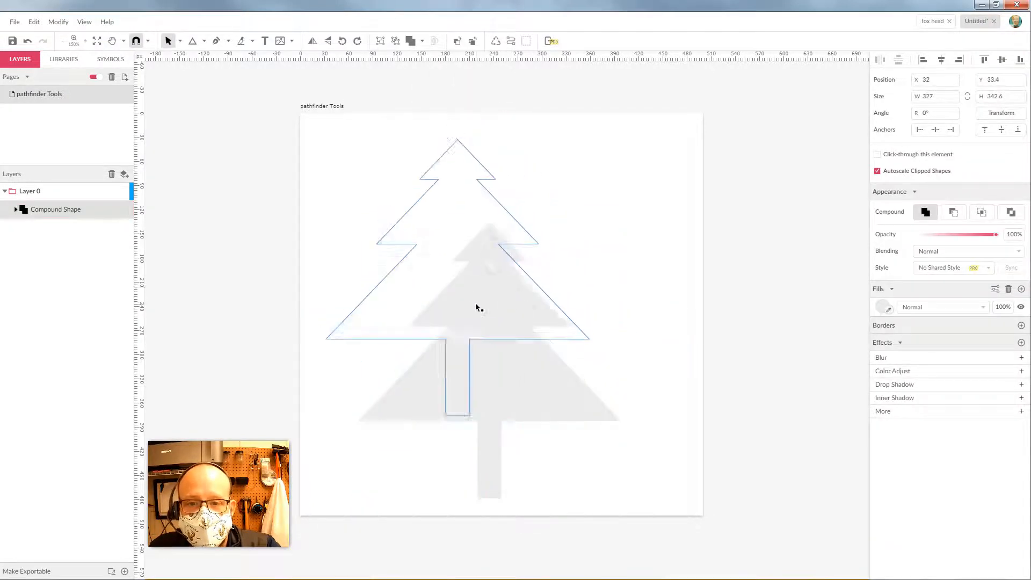
left_click(602, 233)
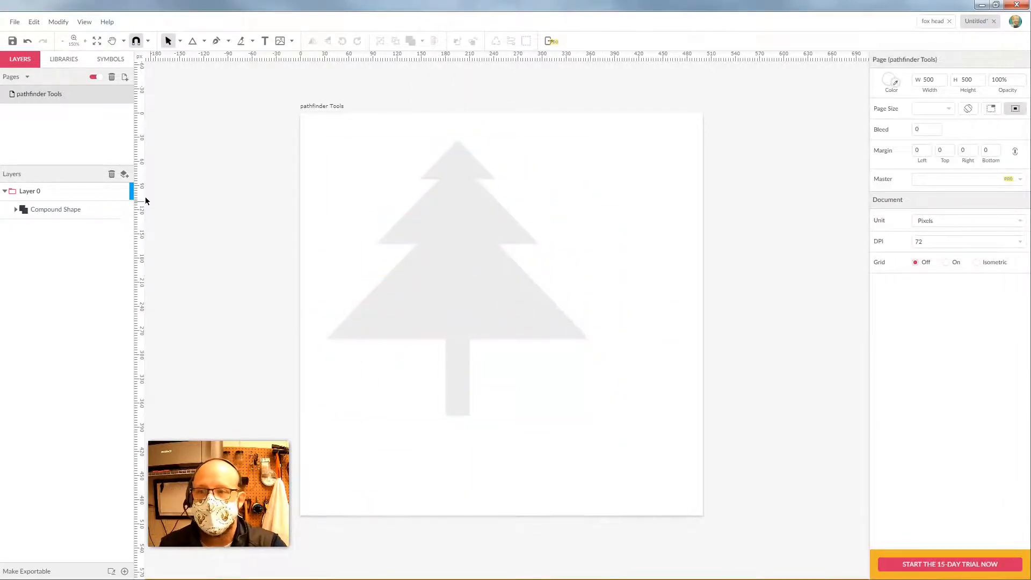
Step: View the united tree in outline display, and undo back to the four separate shapes
left_click(123, 193)
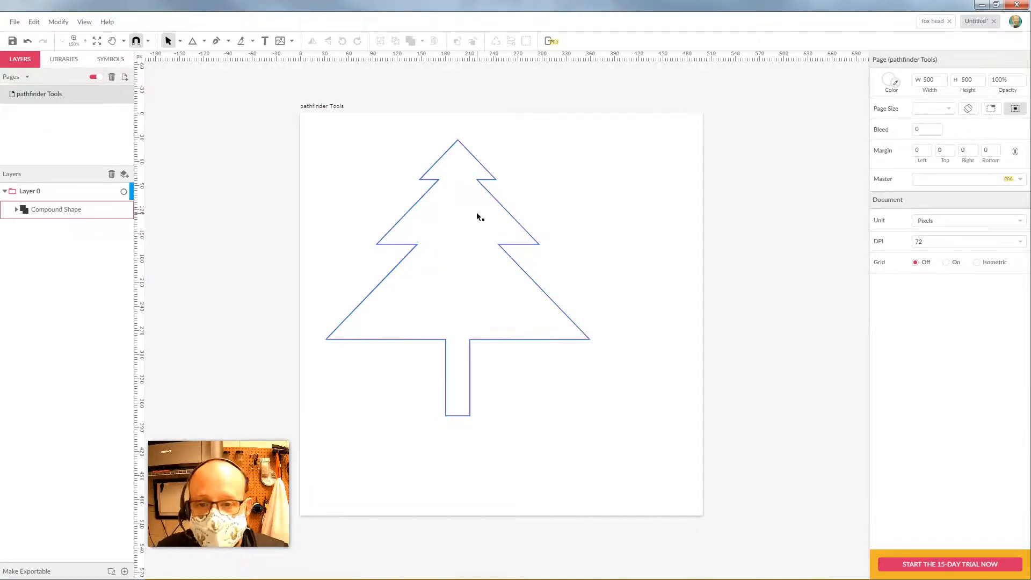
key("ctrl+z")
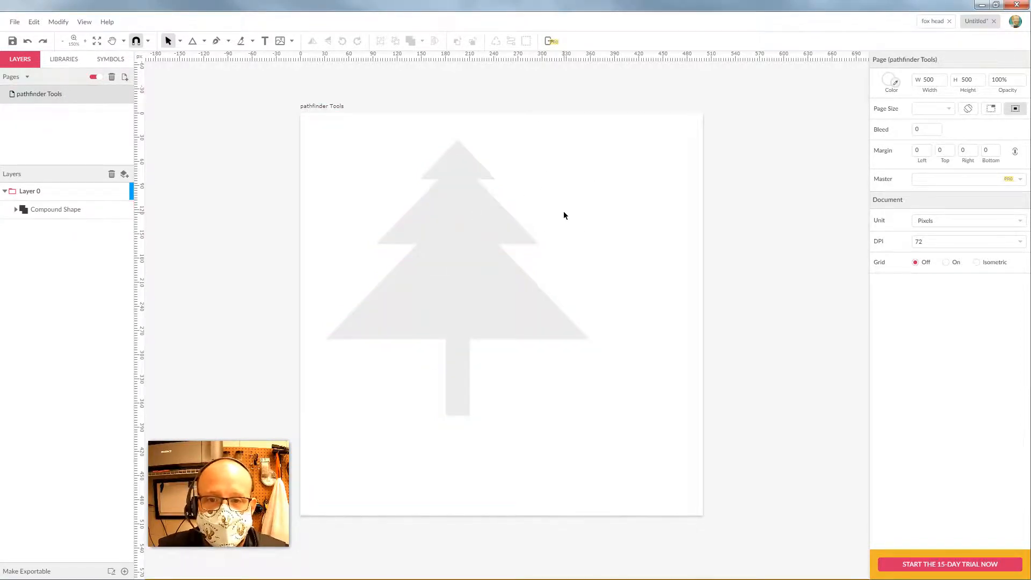
key("ctrl+z")
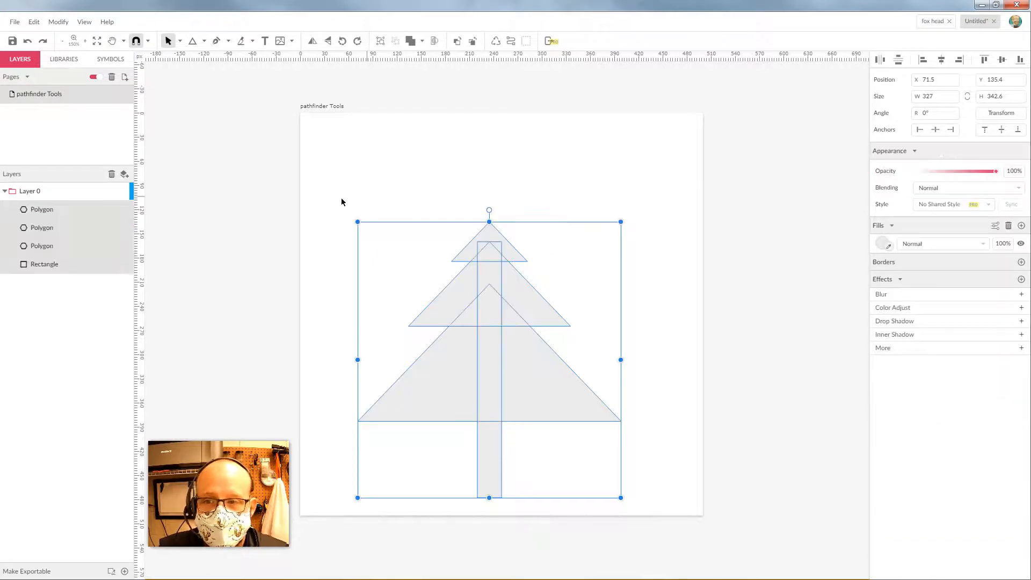
Step: Check the outlines of the four separate shapes, and move them together to about X 74, Y 57
left_click(124, 192)
left_click(526, 149)
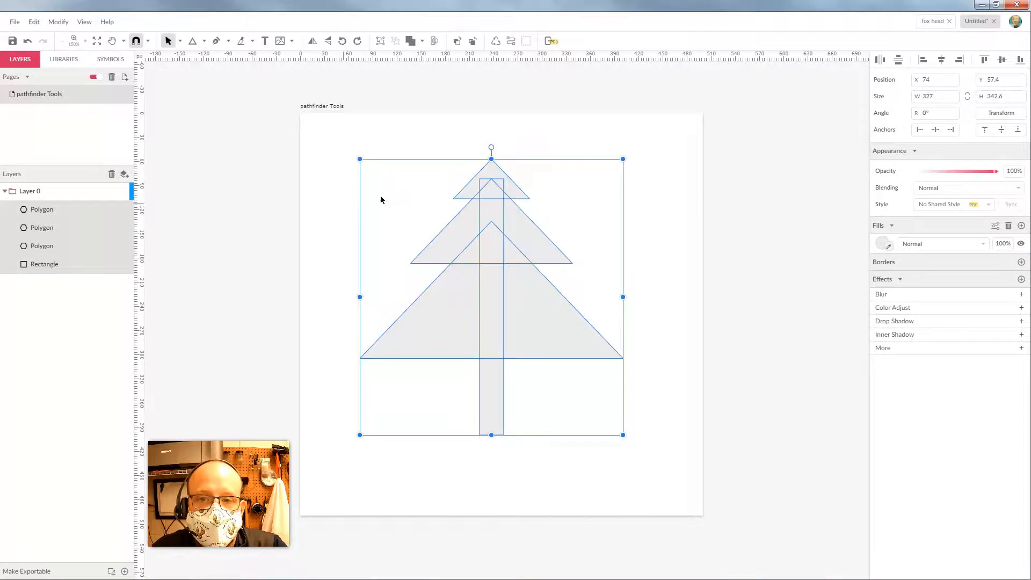
left_click(540, 138)
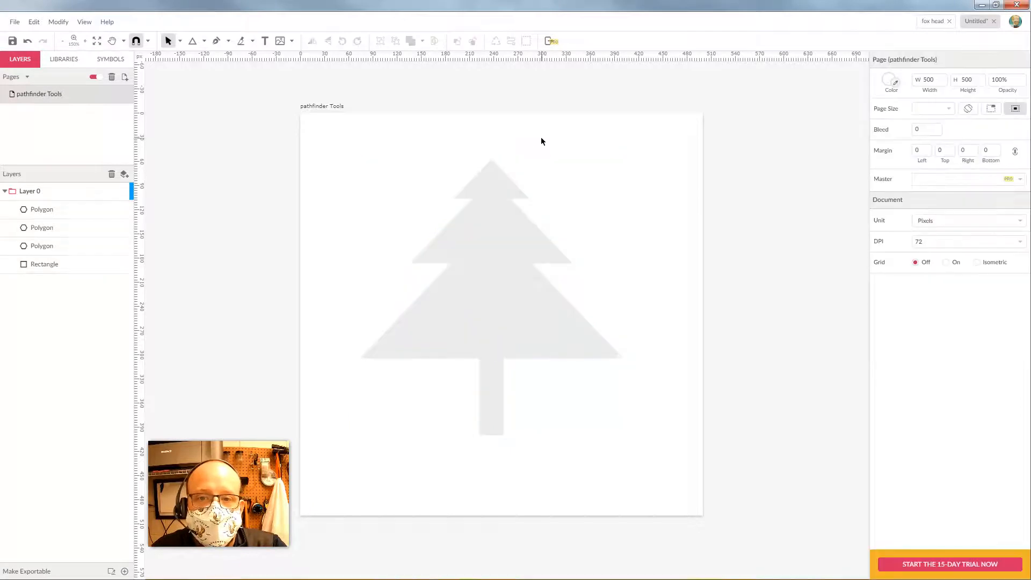
Step: Fill the middle triangle with dark red and the largest triangle with blue #4A86E8
left_click(495, 175)
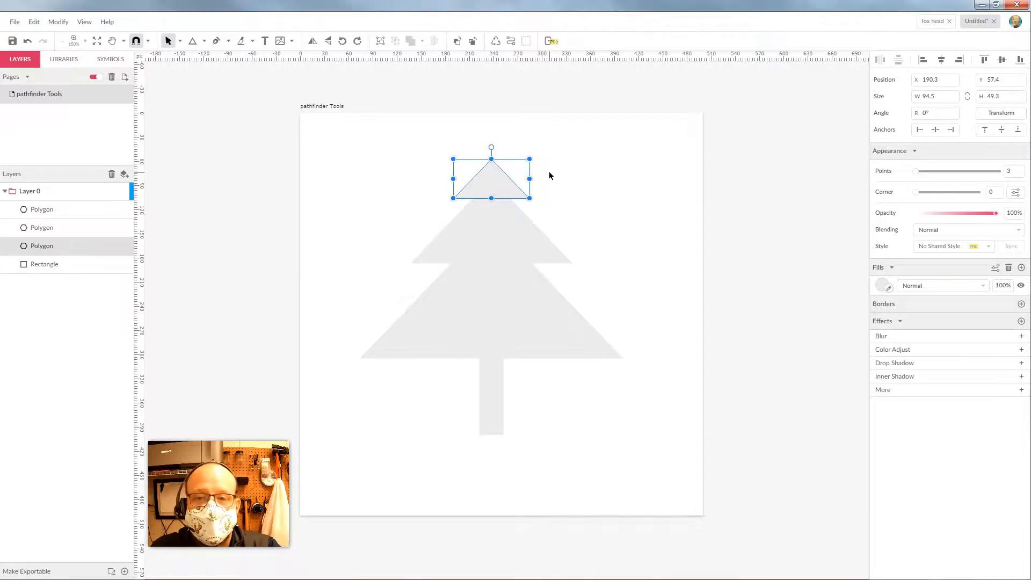
left_click(561, 186)
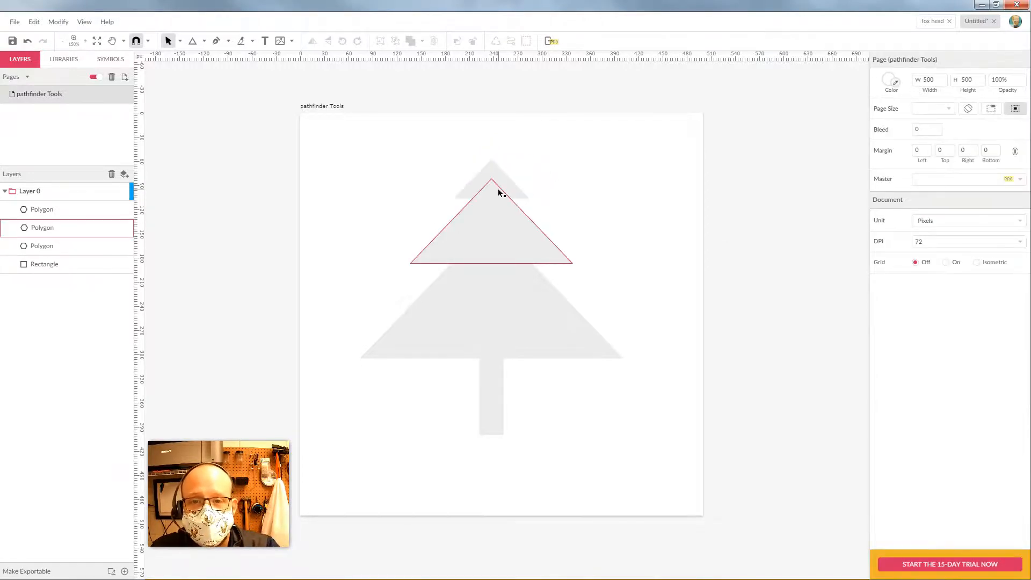
left_click(501, 206)
left_click(883, 285)
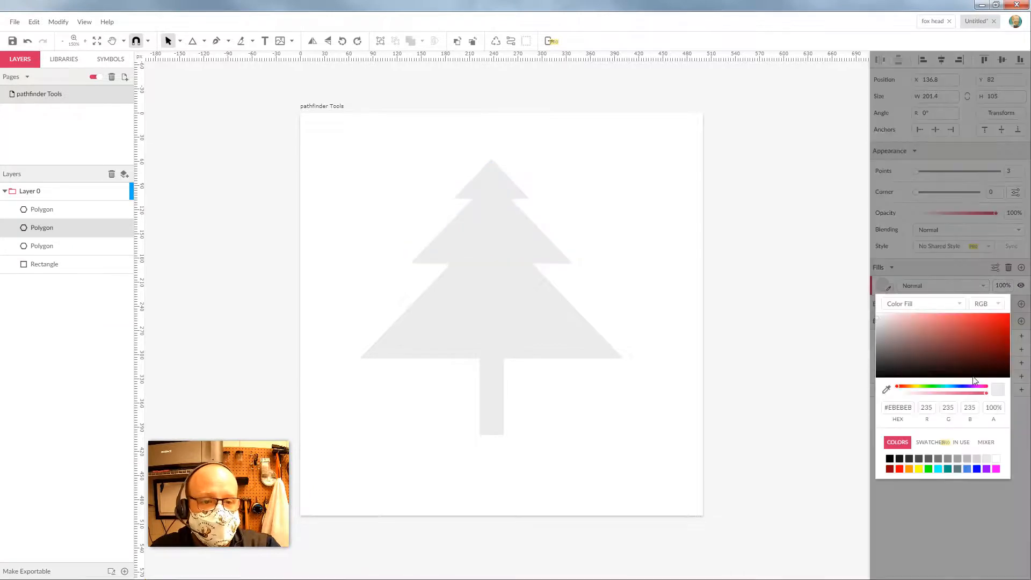
left_click(975, 344)
left_click(532, 316)
left_click(882, 285)
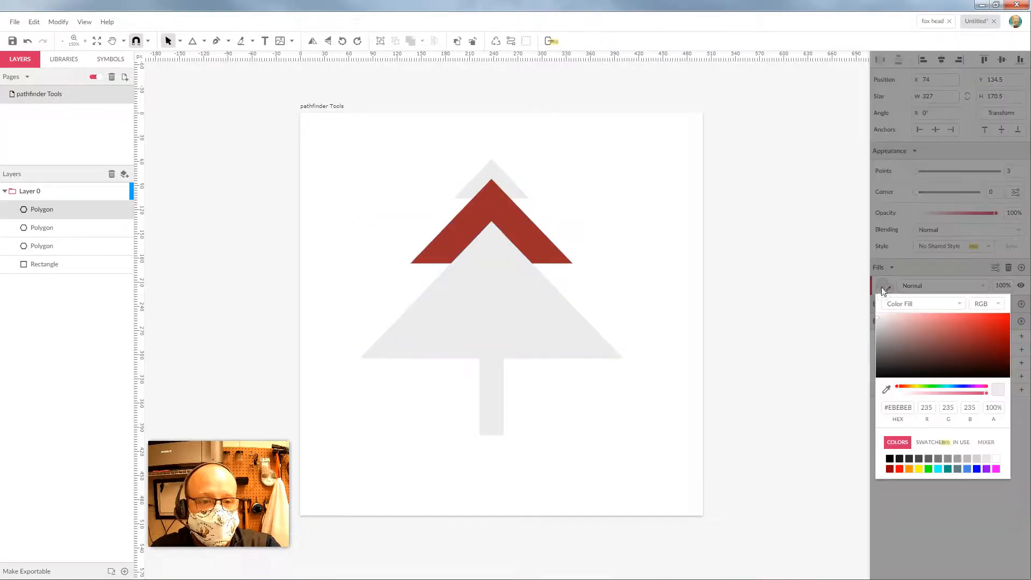
left_click(967, 469)
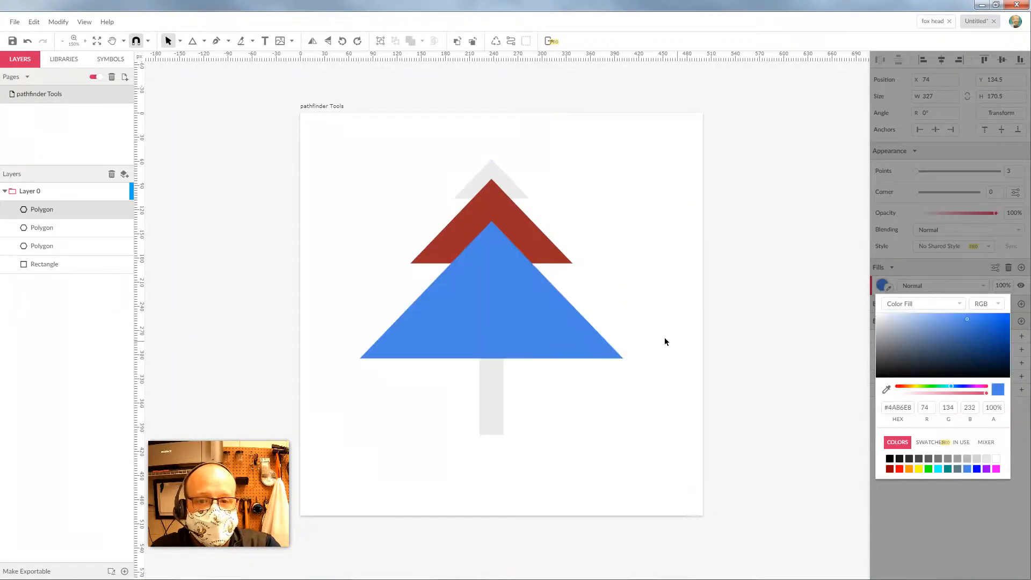
Step: Fill the smallest triangle with orange #FF9900 and the trunk rectangle with green
left_click(491, 164)
left_click(883, 287)
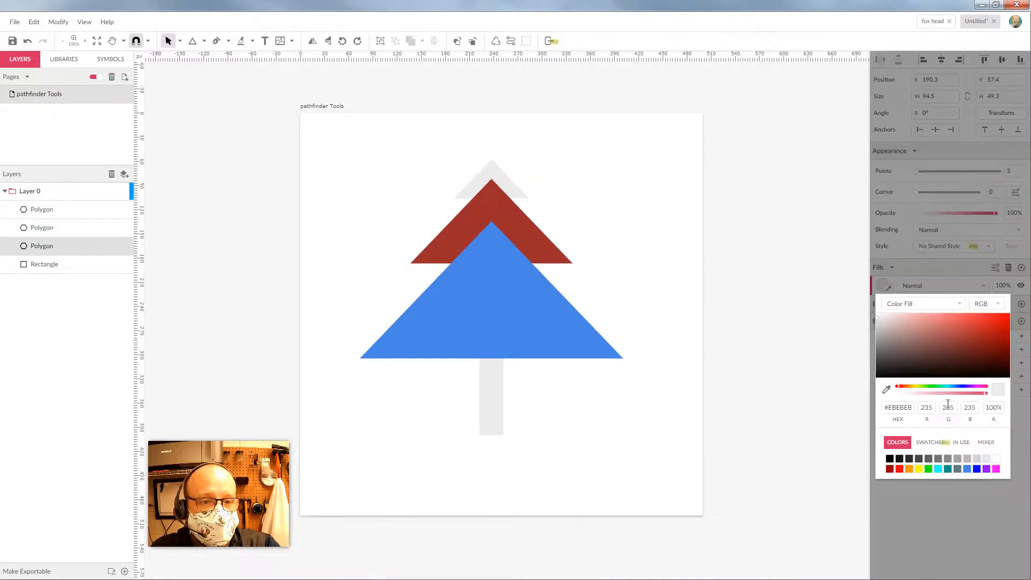
left_click(919, 459)
left_click(908, 470)
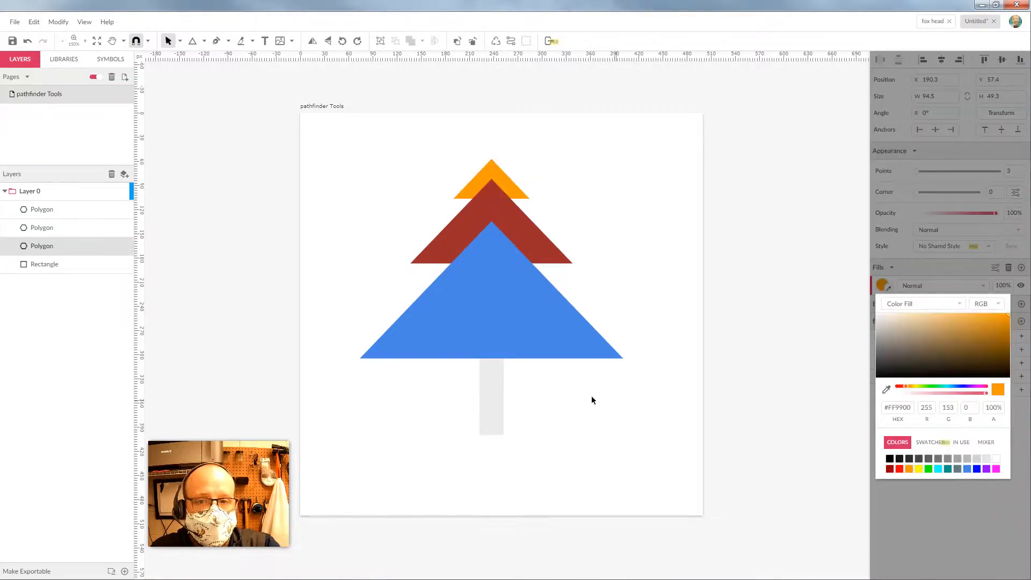
left_click(488, 398)
left_click(882, 265)
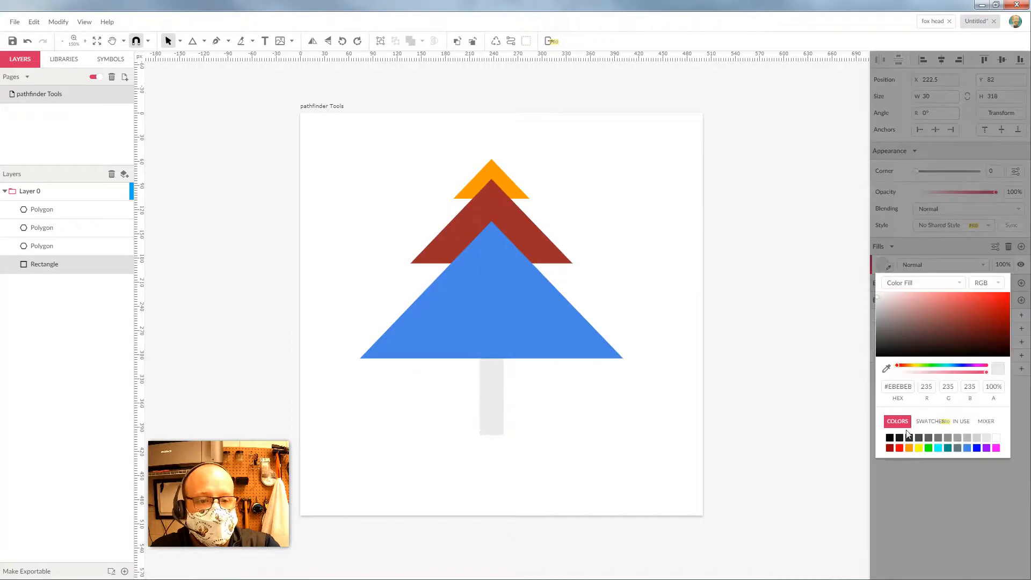
left_click(929, 449)
left_click(599, 254)
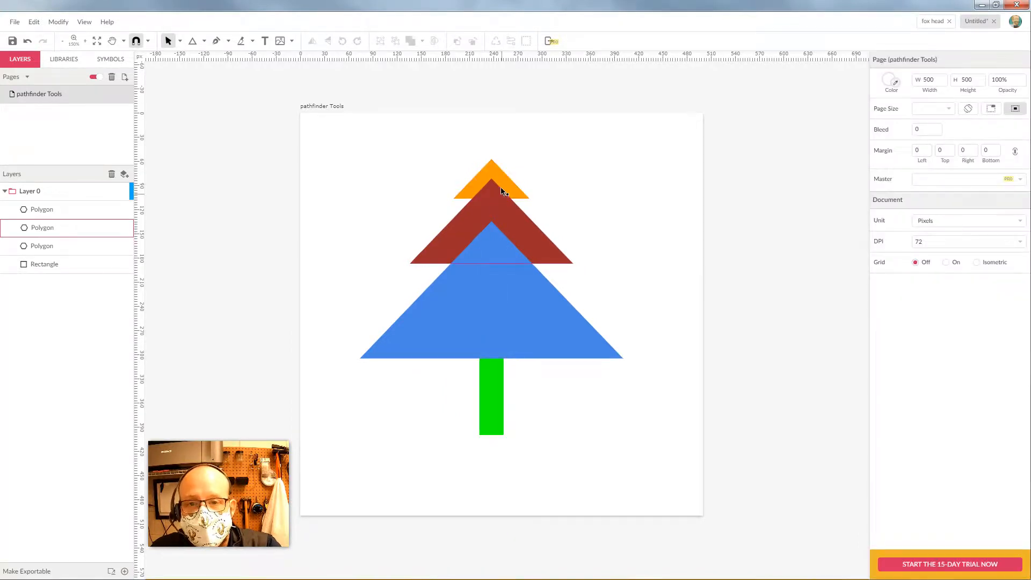
Step: Subtract the dark red triangle from the orange triangle
left_click_drag(547, 165, 461, 197)
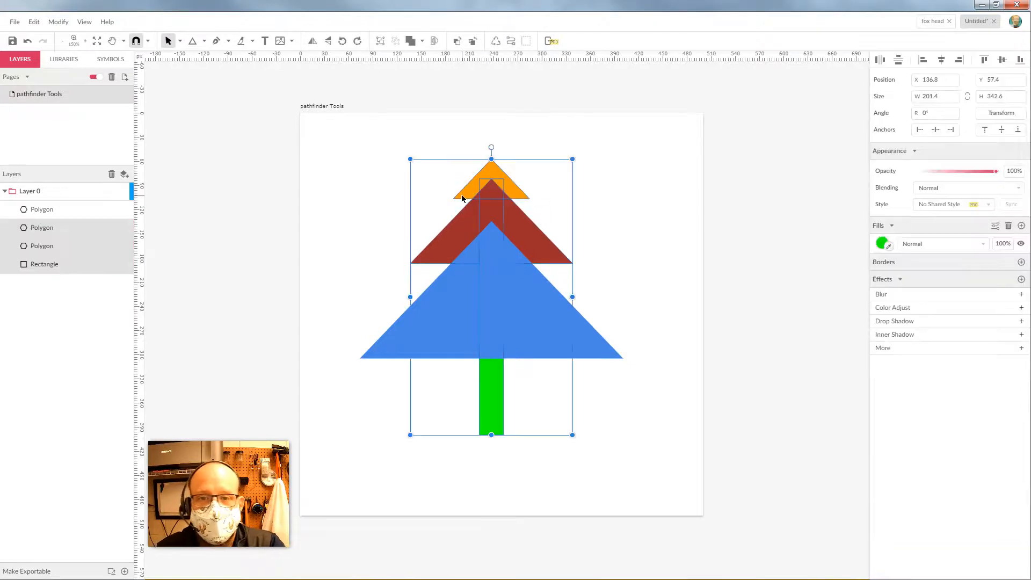
left_click(554, 193)
left_click_drag(430, 159, 469, 227)
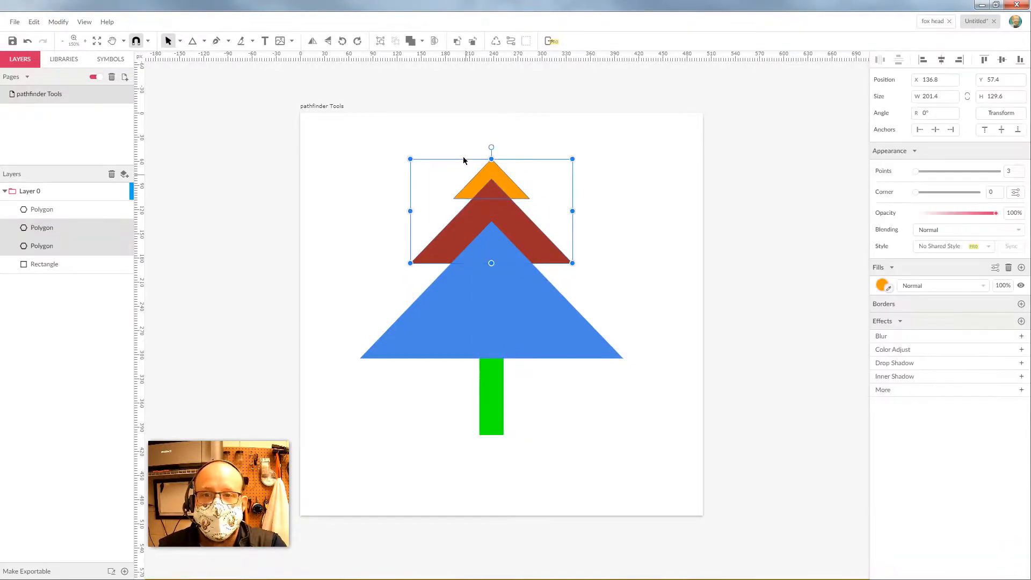
left_click(423, 41)
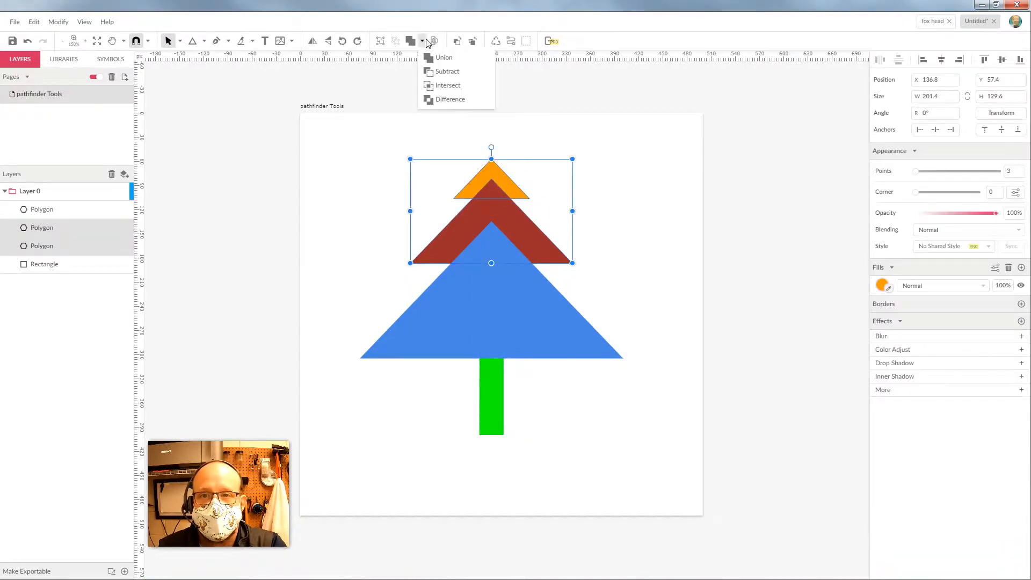
left_click(441, 72)
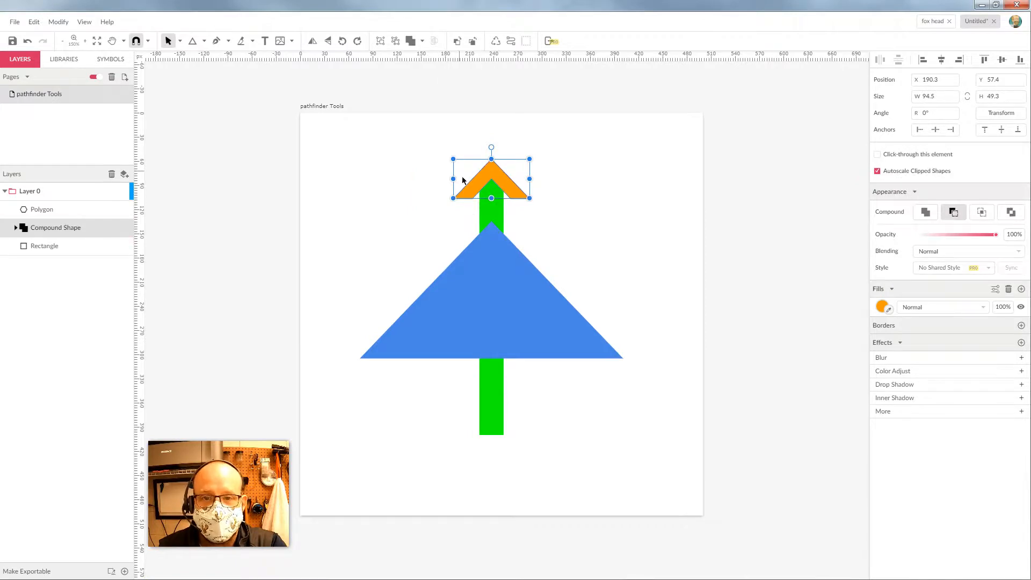
Step: Combine the blue triangle and the green trunk with Union
left_click(565, 221)
left_click_drag(607, 234, 432, 312)
left_click(422, 41)
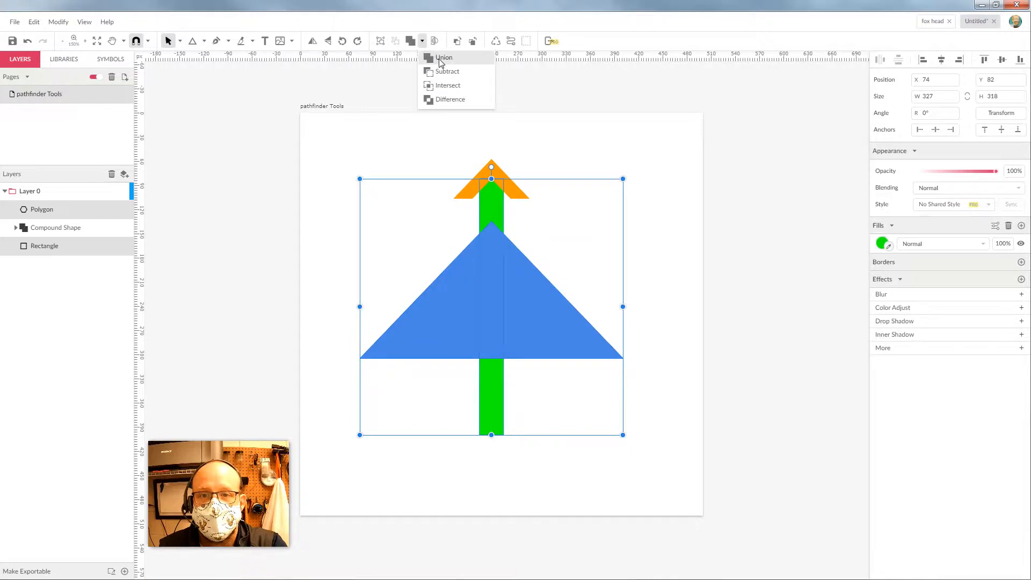
left_click(441, 60)
left_click(610, 186)
Step: Try Intersect on the orange and green compound shapes, and undo it
left_click(494, 170)
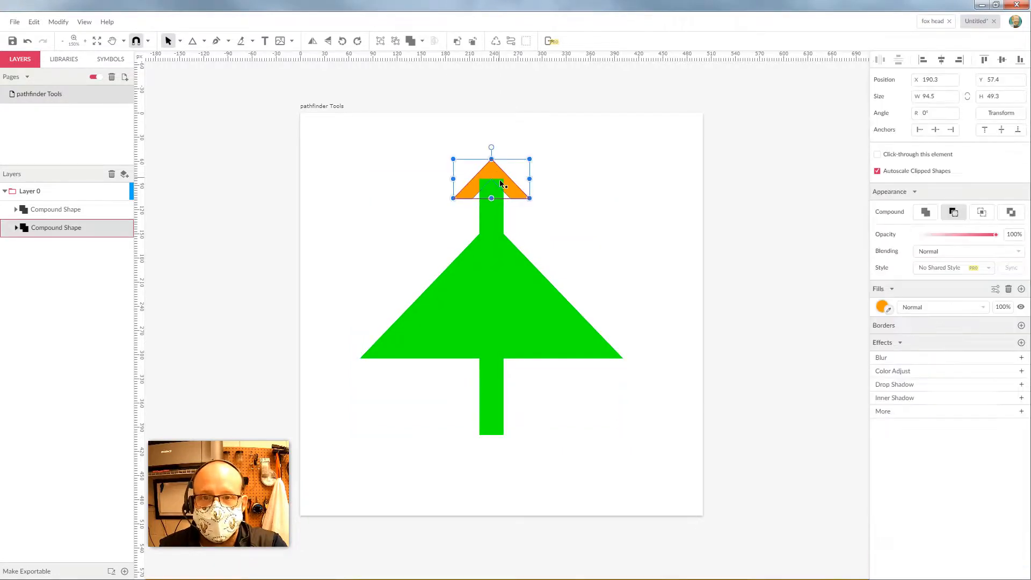
left_click(600, 231)
left_click_drag(506, 177, 501, 185)
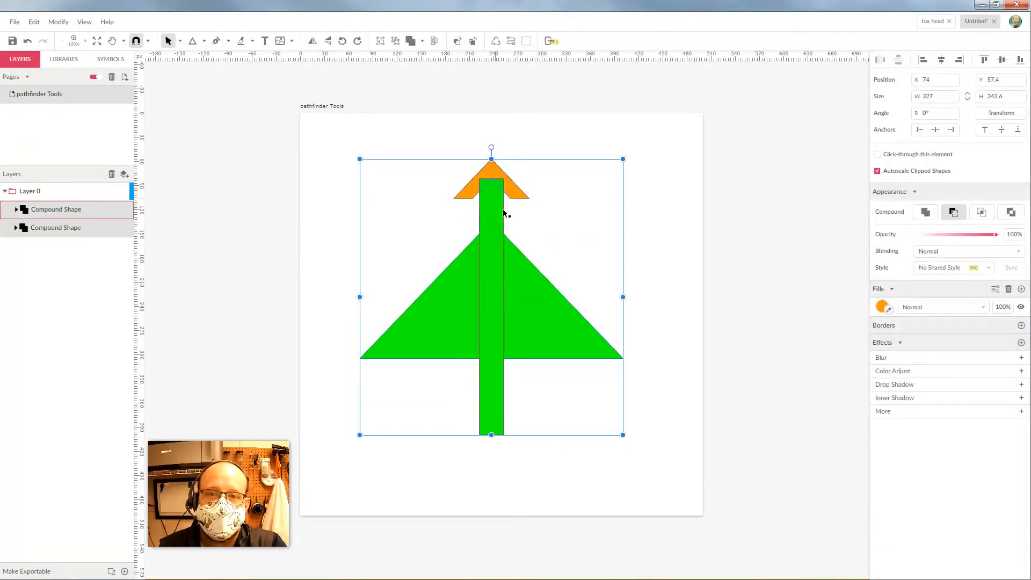
left_click(522, 205)
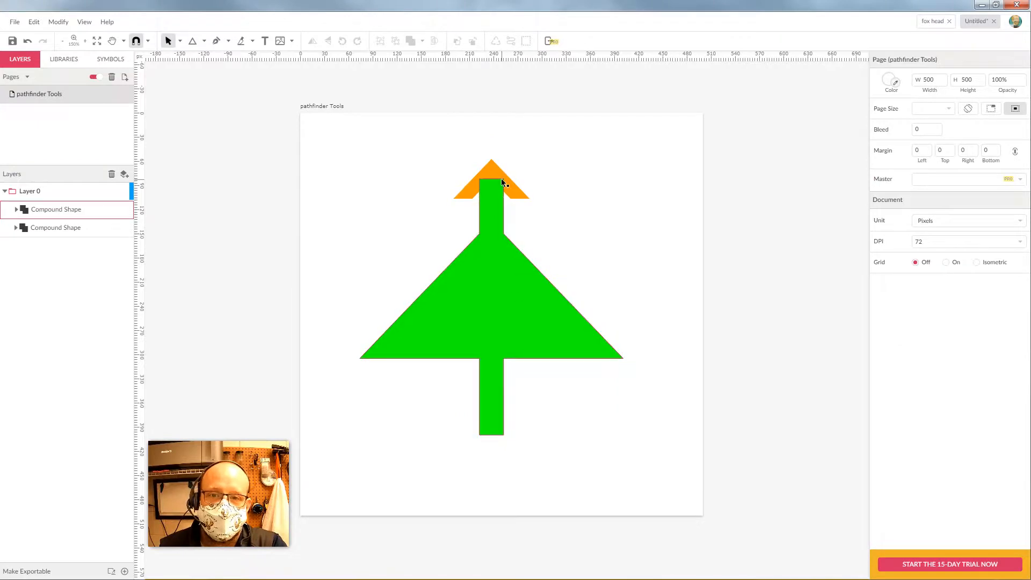
left_click_drag(535, 152, 513, 164)
left_click(423, 43)
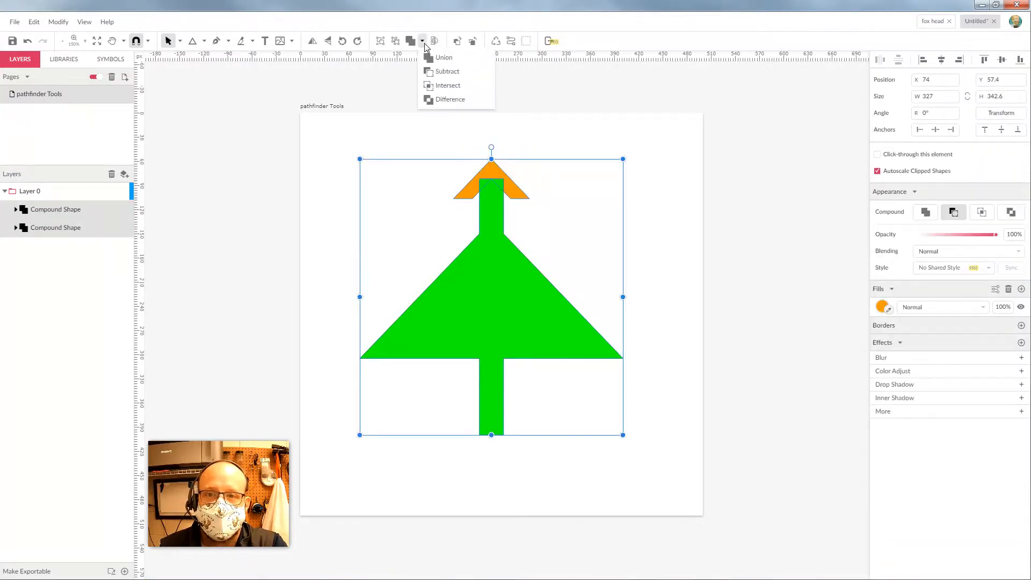
left_click(440, 88)
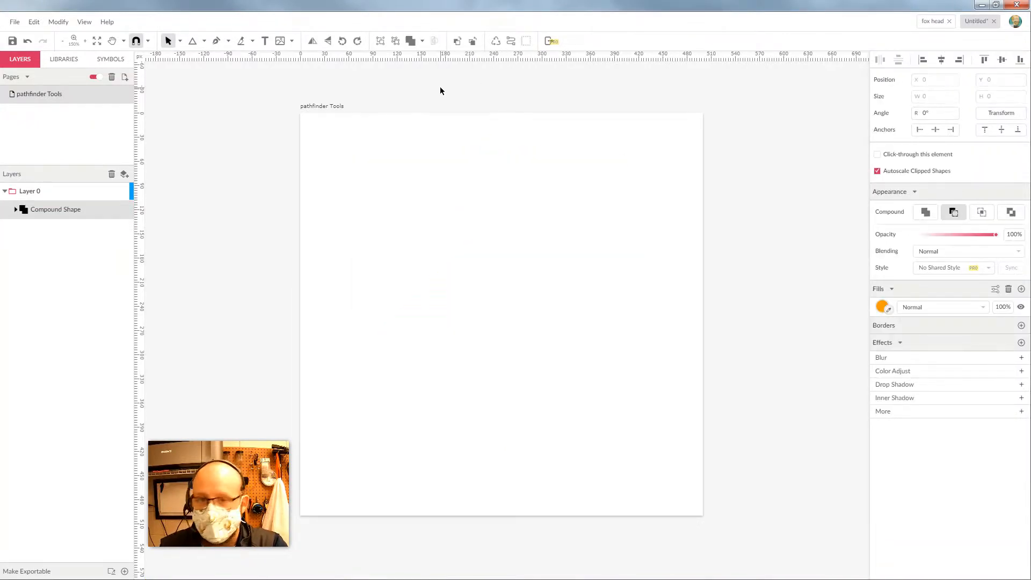
key("ctrl+z")
Step: Apply Difference to the orange and green compound shapes, and switch Layer 0 to outline display to compare the paths
left_click(422, 41)
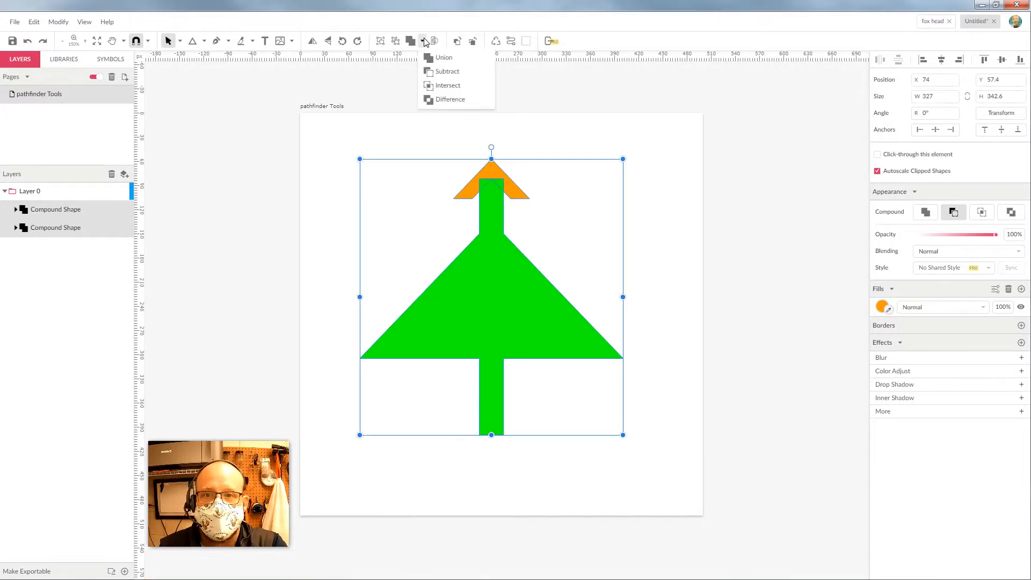
left_click(445, 100)
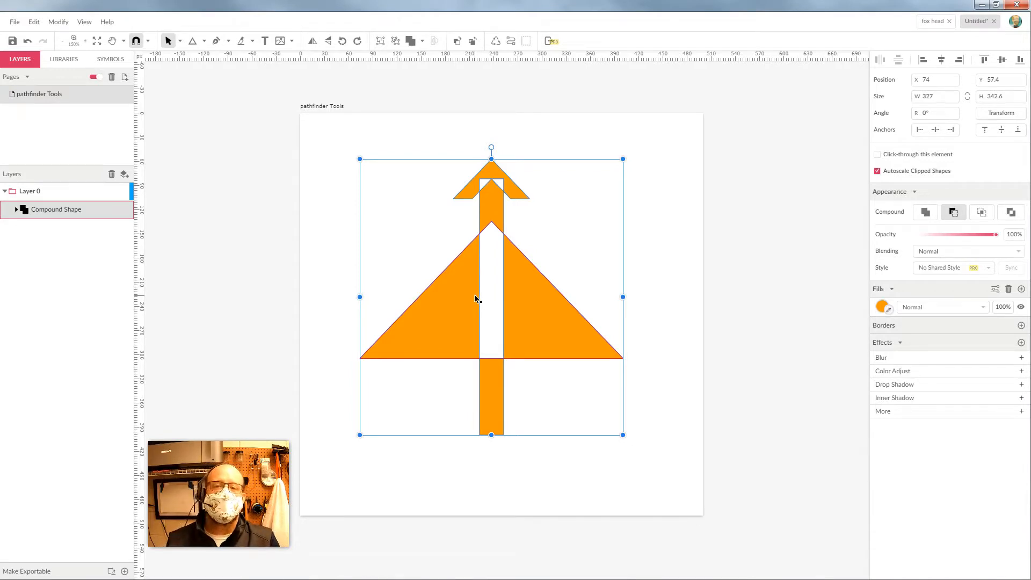
left_click(124, 192)
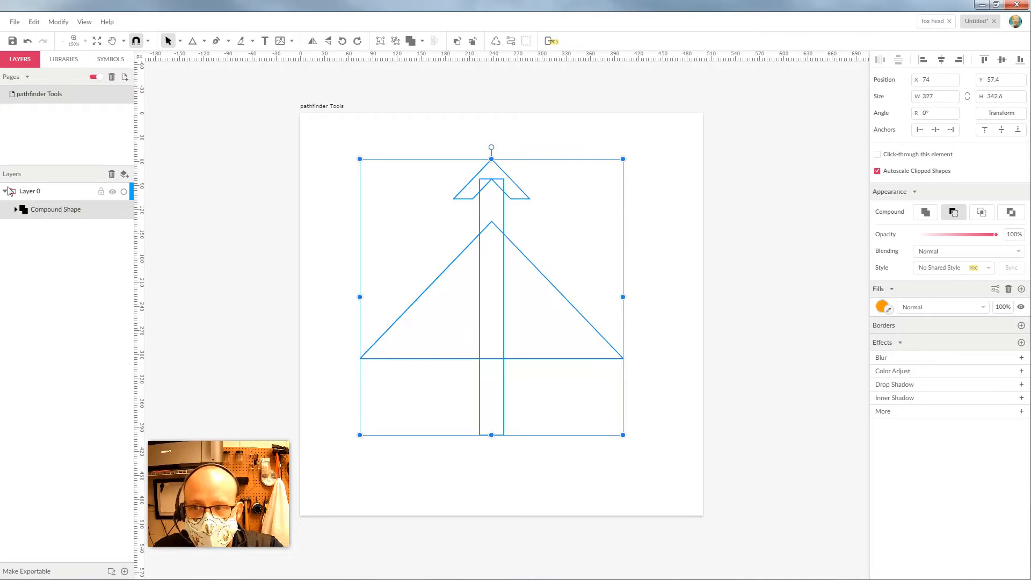
left_click(124, 193)
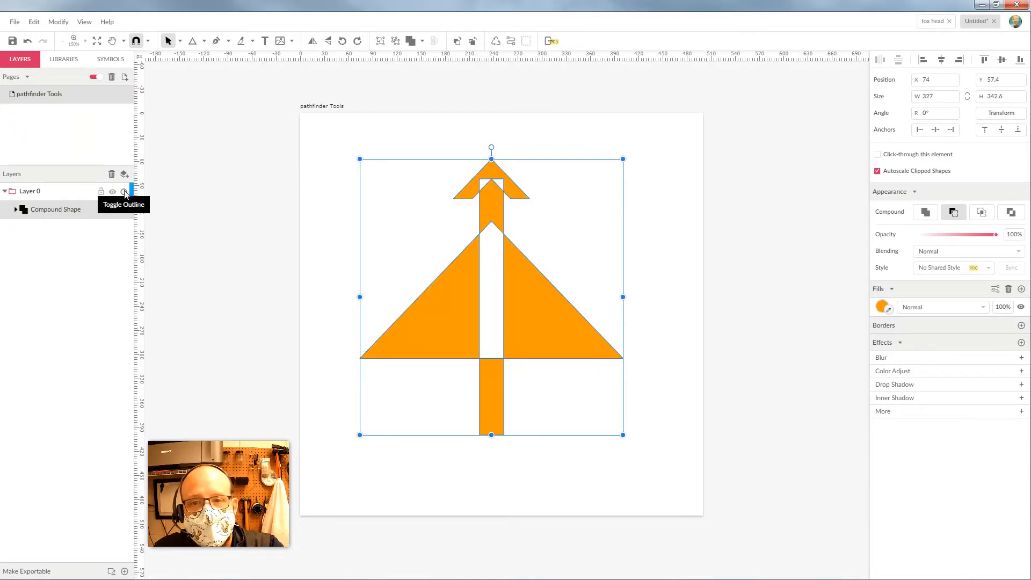
left_click(125, 192)
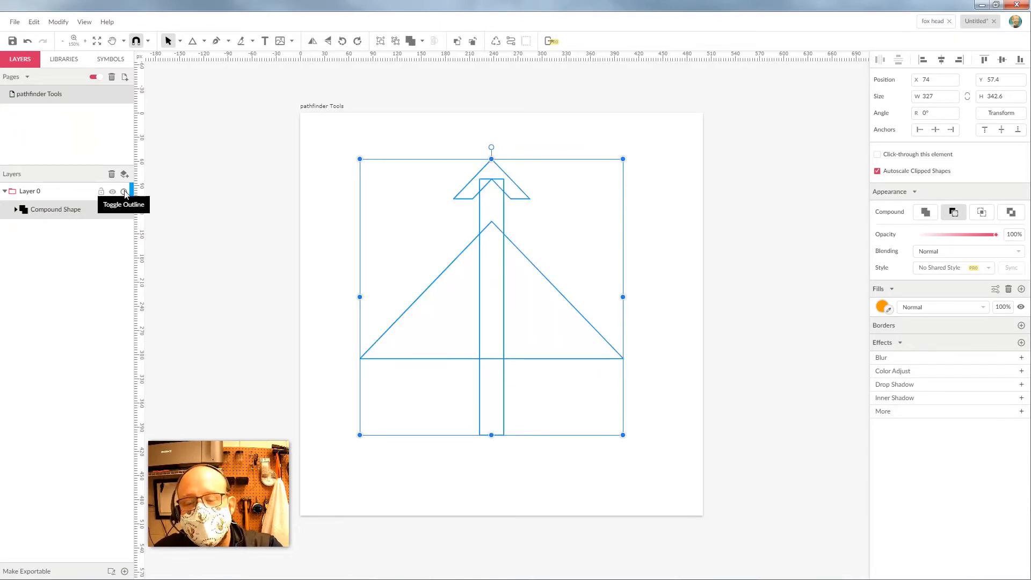